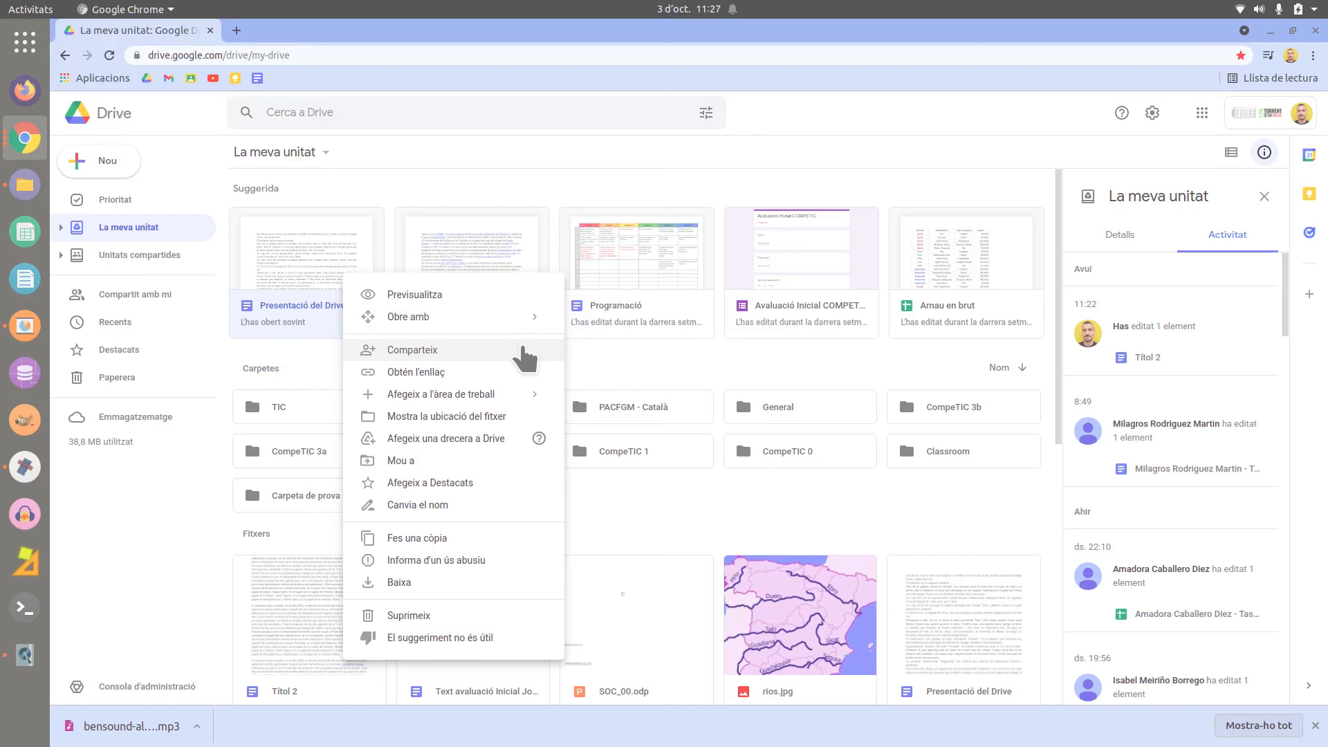
- Open the sharing dialog for the Presentació del Drive file
{"action": "left_click", "coordinate": [412, 349]}
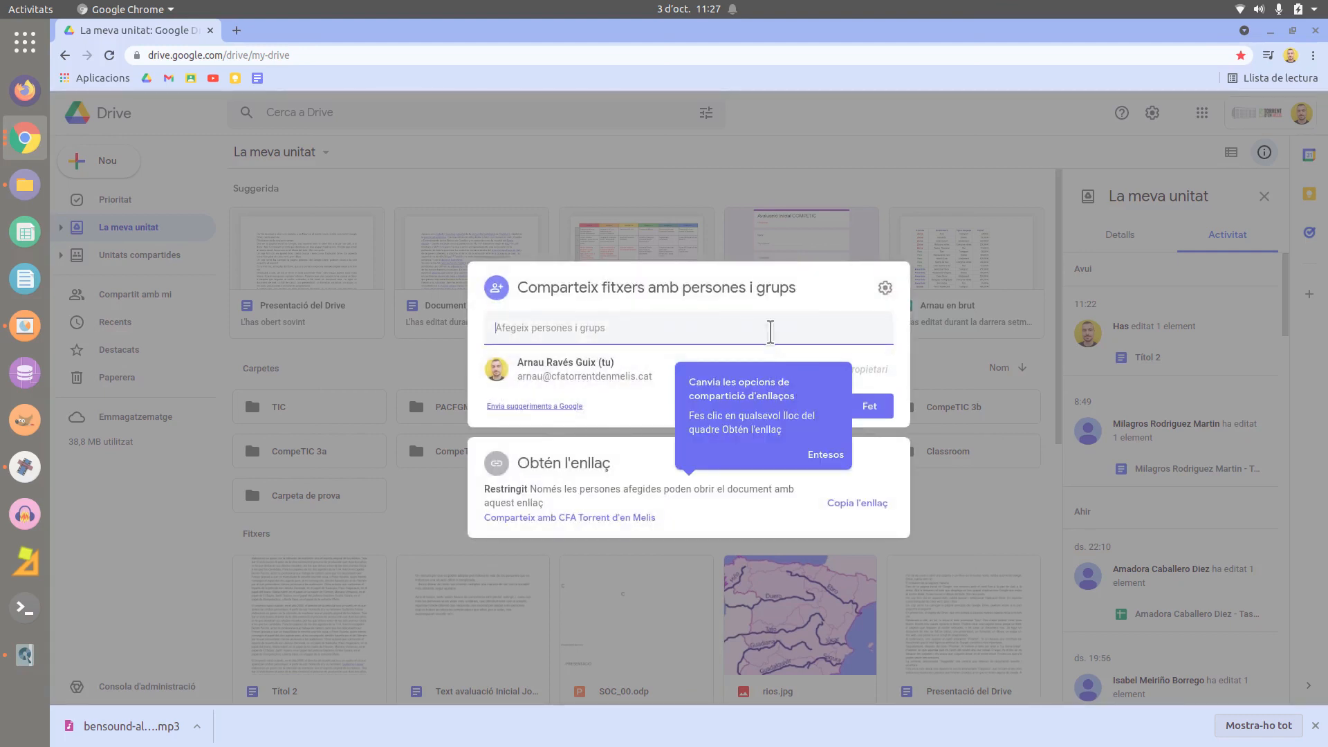
- Enter a colleague's school e-mail address in the 'Afegeix persones i grups' field
{"action": "left_click", "coordinate": [770, 328]}
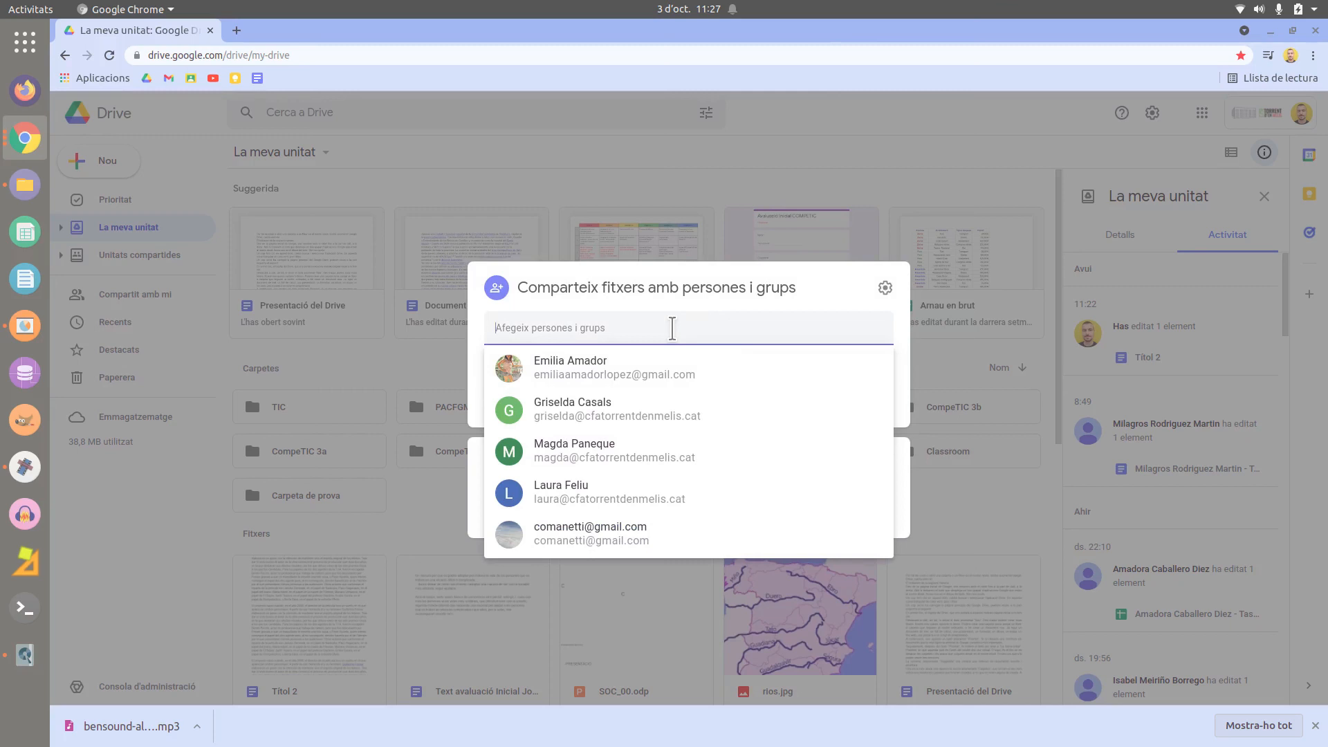
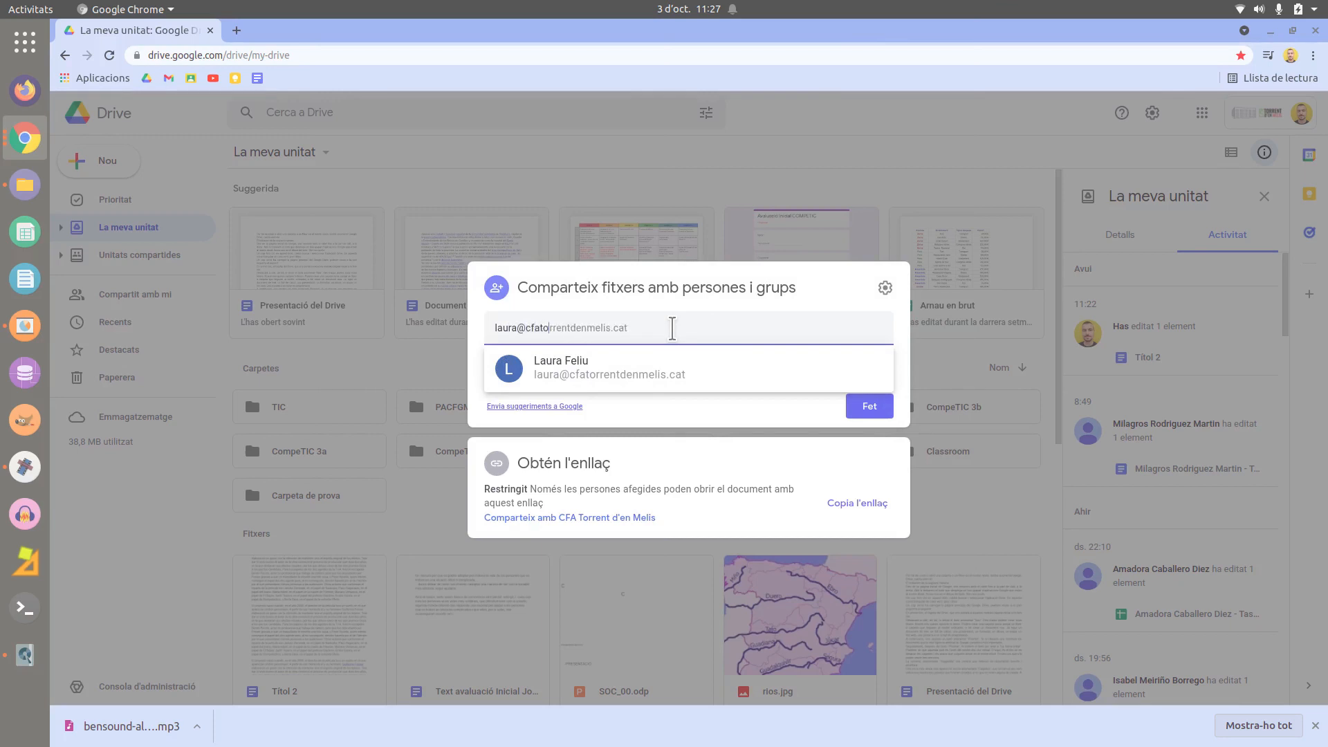
{"action": "mouse_move", "coordinate": [743, 382]}
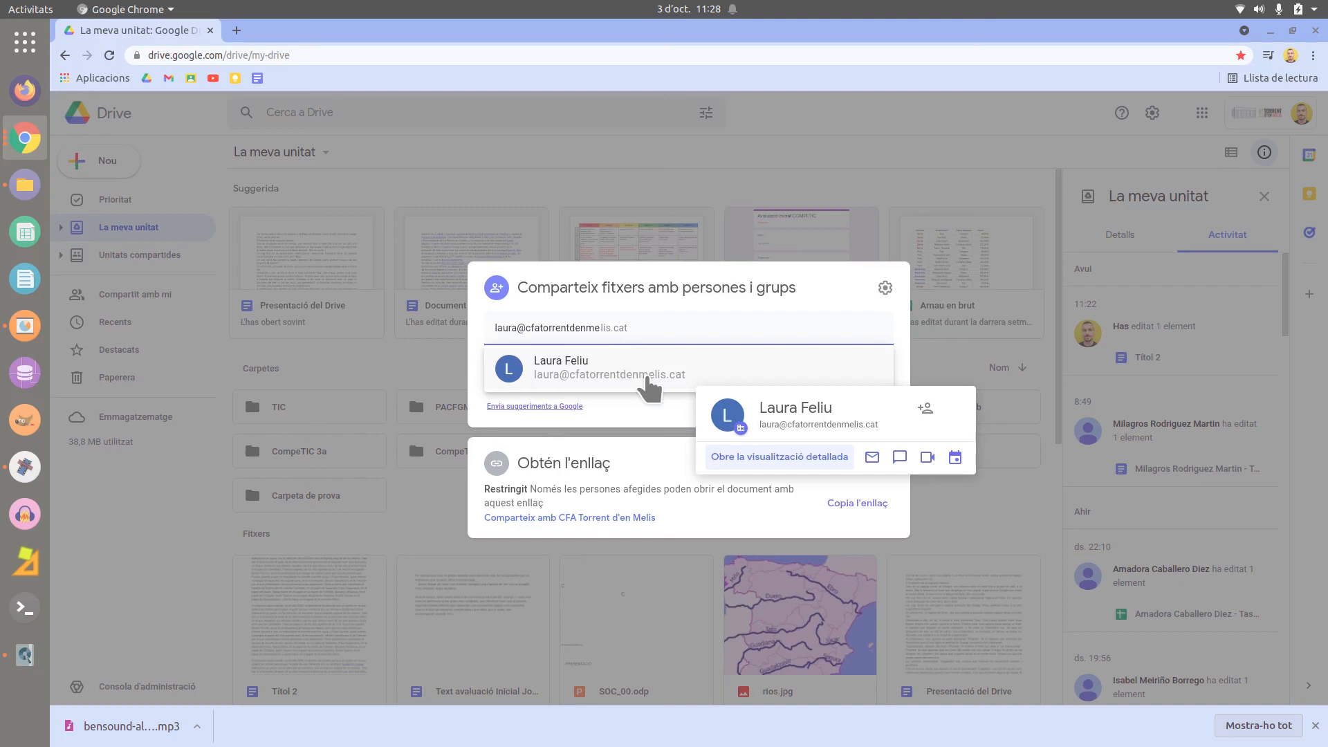
- Add the suggested colleague as a recipient and change the editor permission option in sharing settings
{"action": "left_click", "coordinate": [739, 374]}
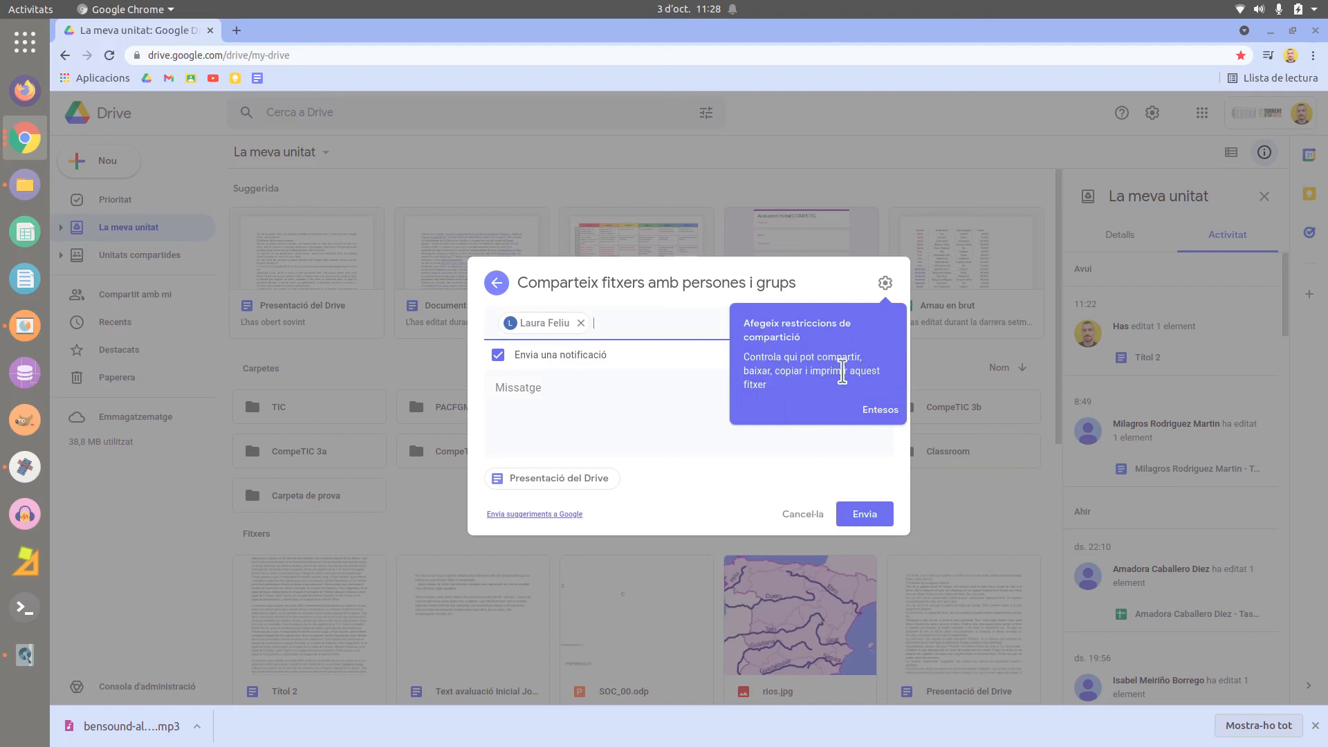
{"action": "left_click", "coordinate": [881, 411]}
{"action": "left_click", "coordinate": [886, 284]}
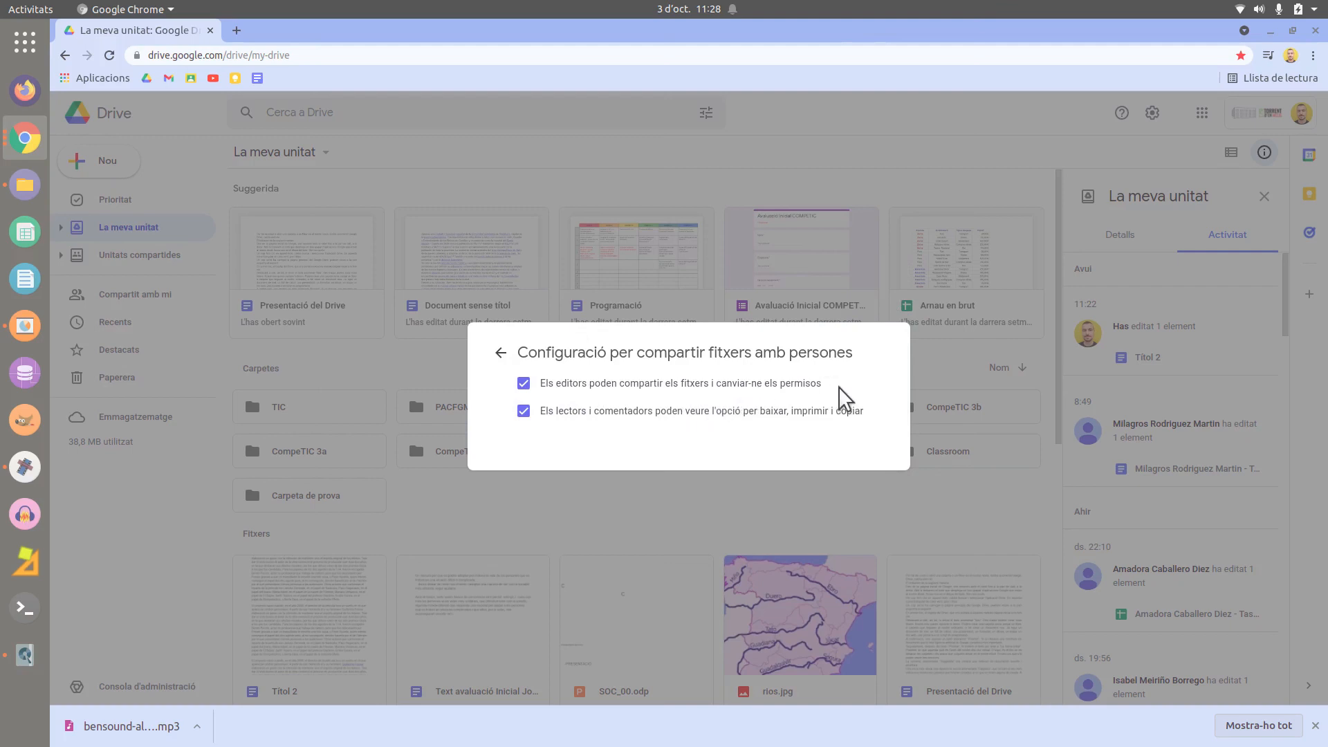
{"action": "left_click", "coordinate": [523, 384]}
- Toggle the editor-sharing and viewer download/print/copy options, leaving both enabled
{"action": "left_click", "coordinate": [526, 383]}
{"action": "left_click", "coordinate": [524, 412]}
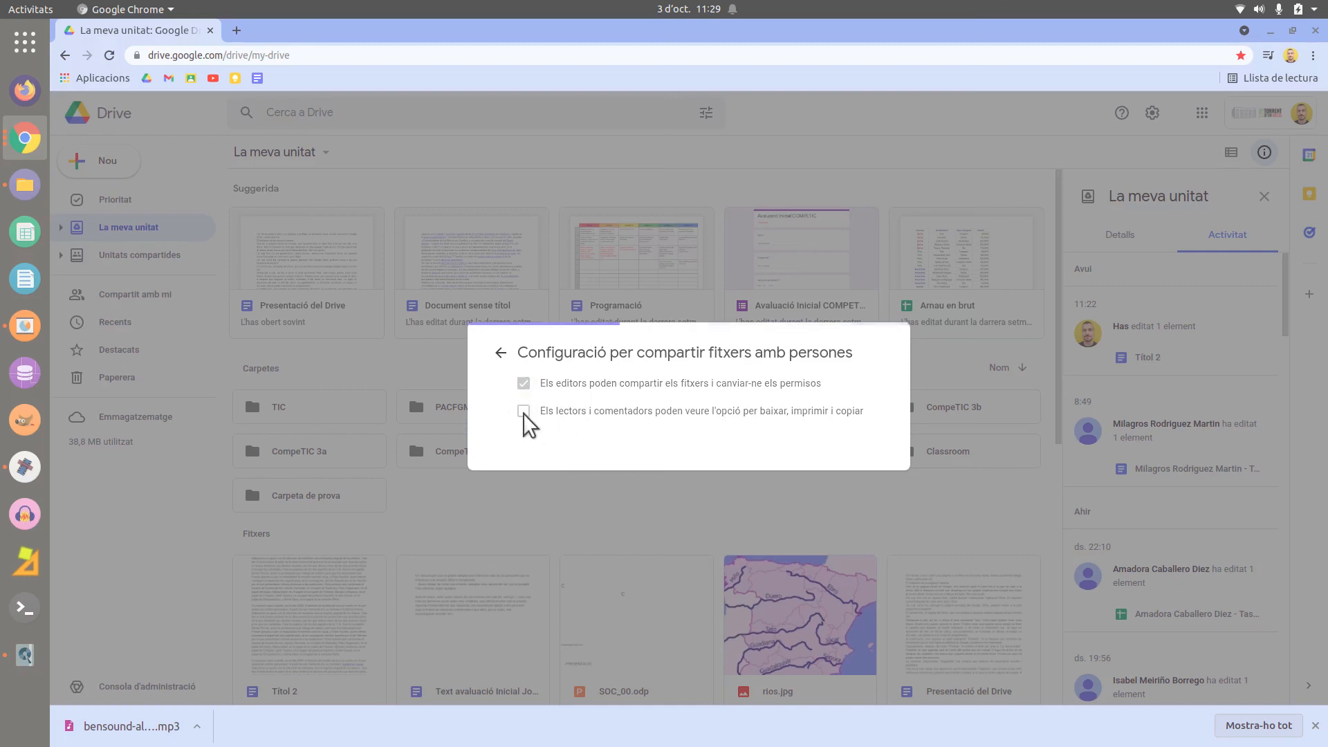
{"action": "left_click", "coordinate": [501, 352]}
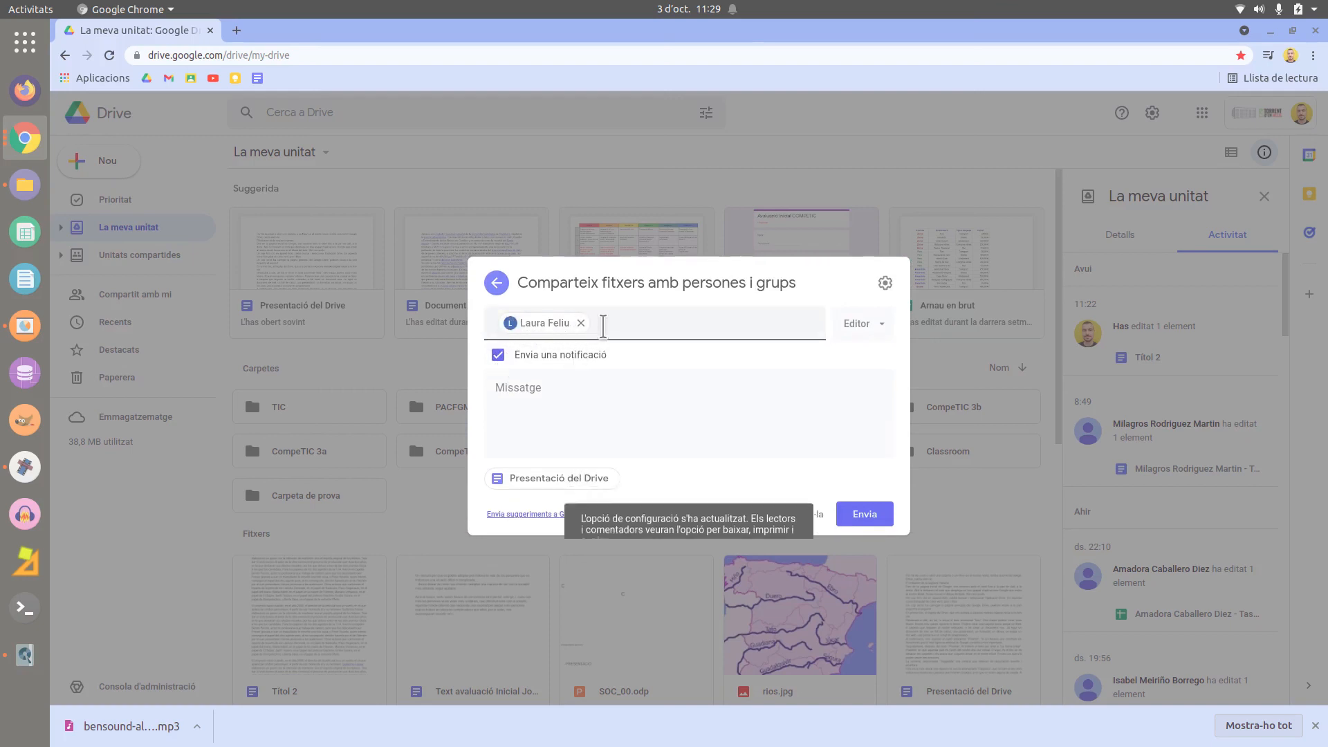
- Leave the colleague's role as Editor, then cancel sharing with them
{"action": "left_click", "coordinate": [885, 336]}
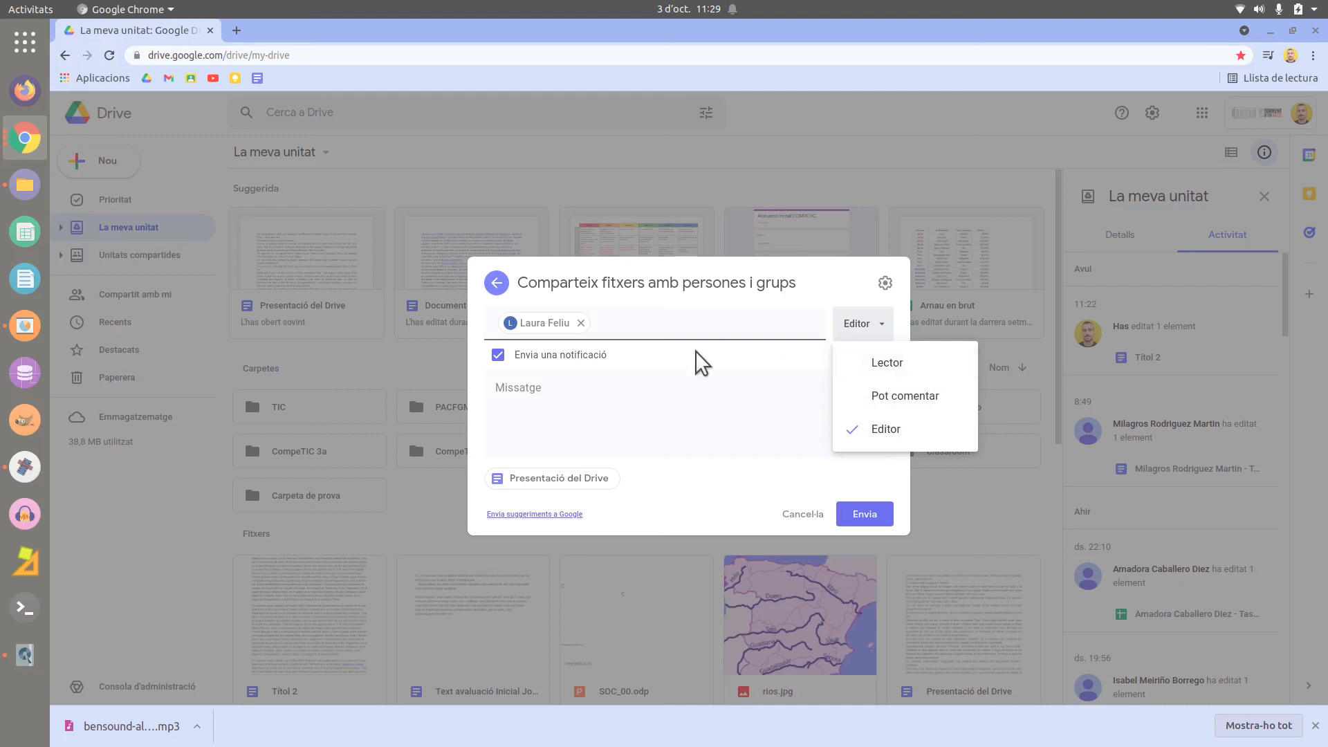
{"action": "left_click", "coordinate": [526, 374]}
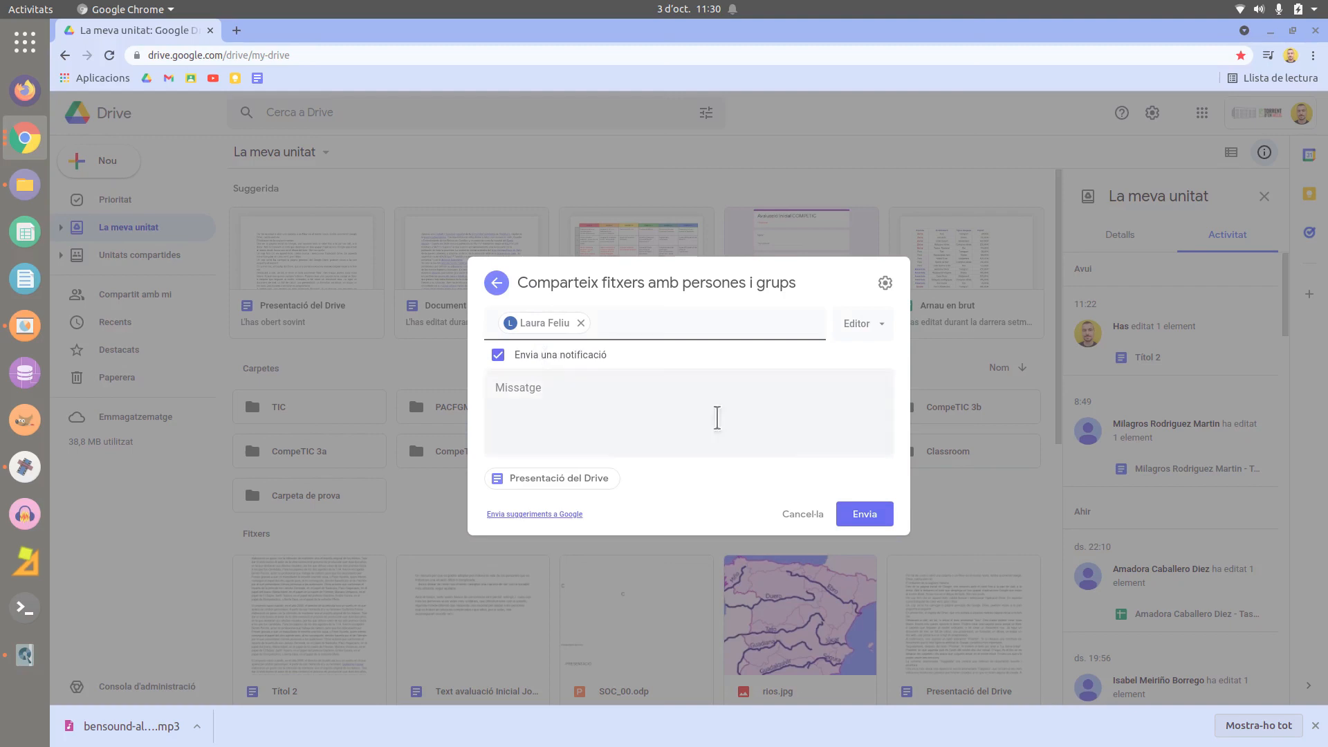
{"action": "left_click", "coordinate": [805, 514]}
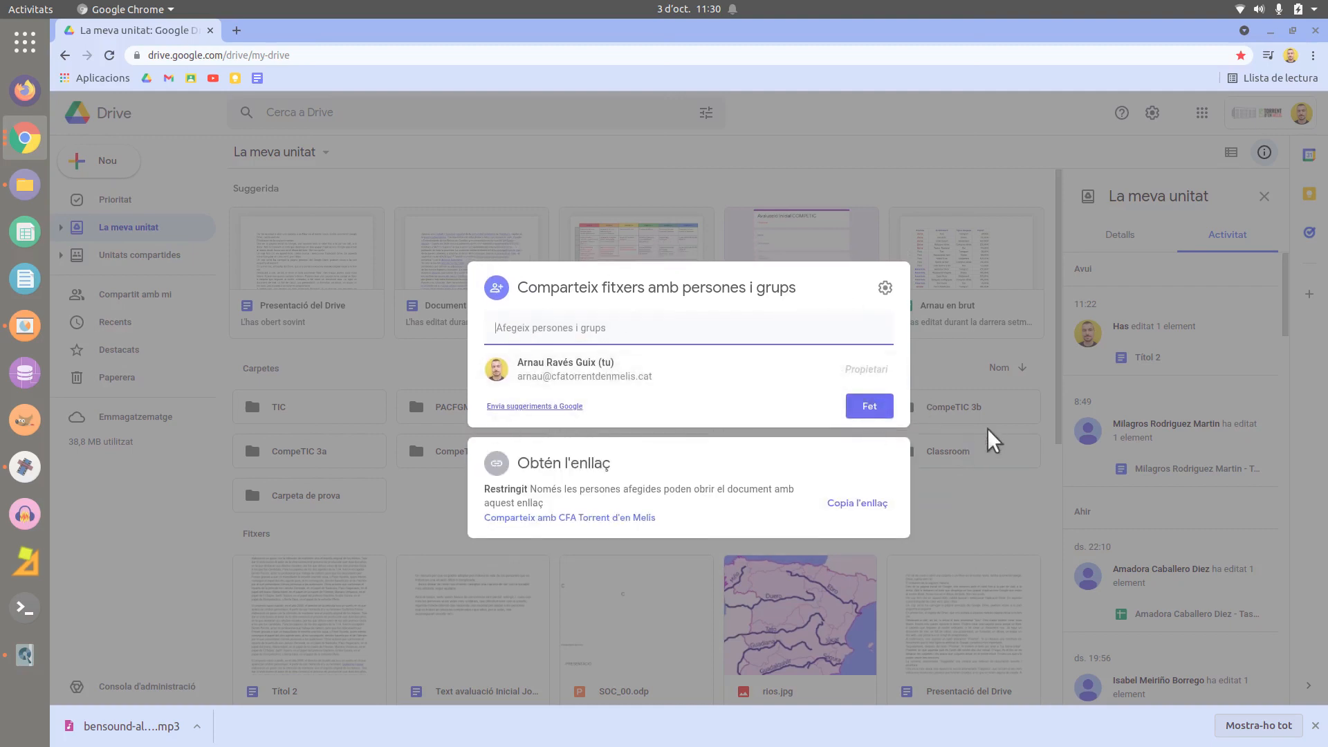
- Reopen Comparteix for Presentació del Drive from its context menu and copy the file's link
{"action": "left_click", "coordinate": [1018, 426]}
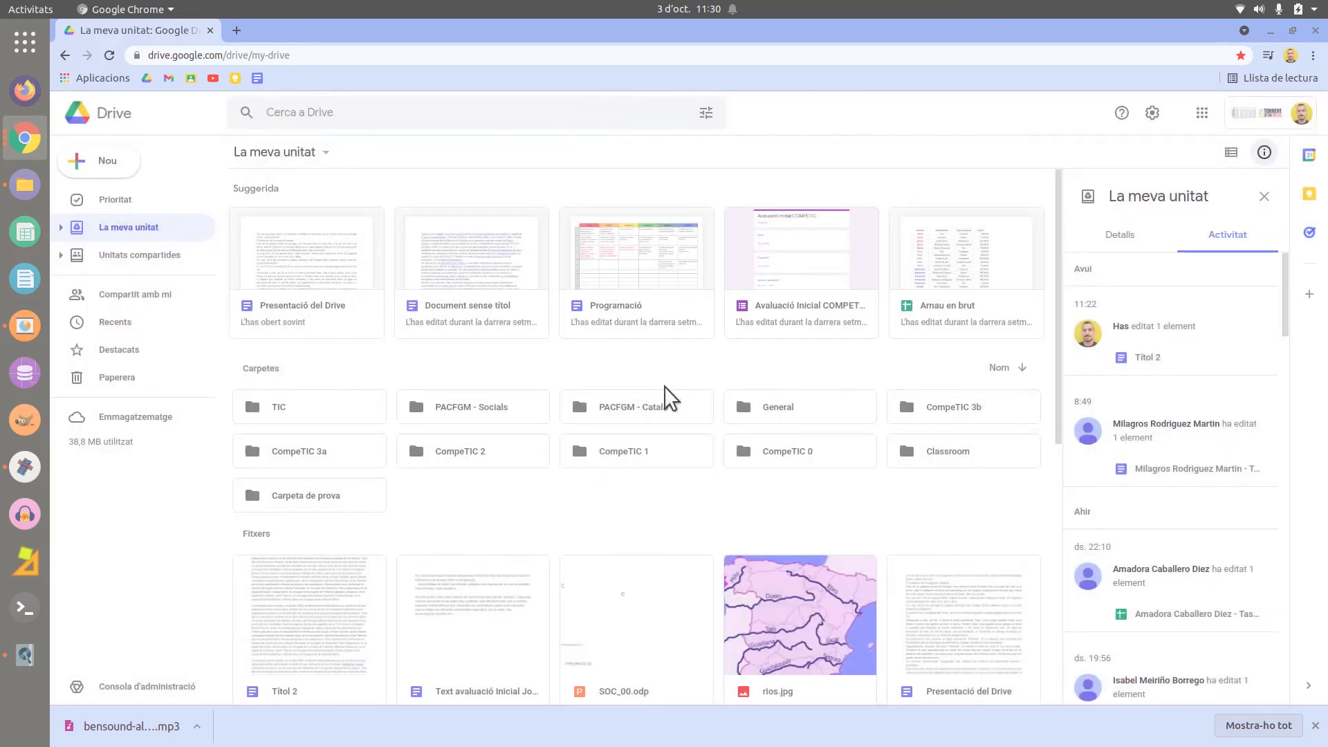
{"action": "right_click", "coordinate": [318, 294]}
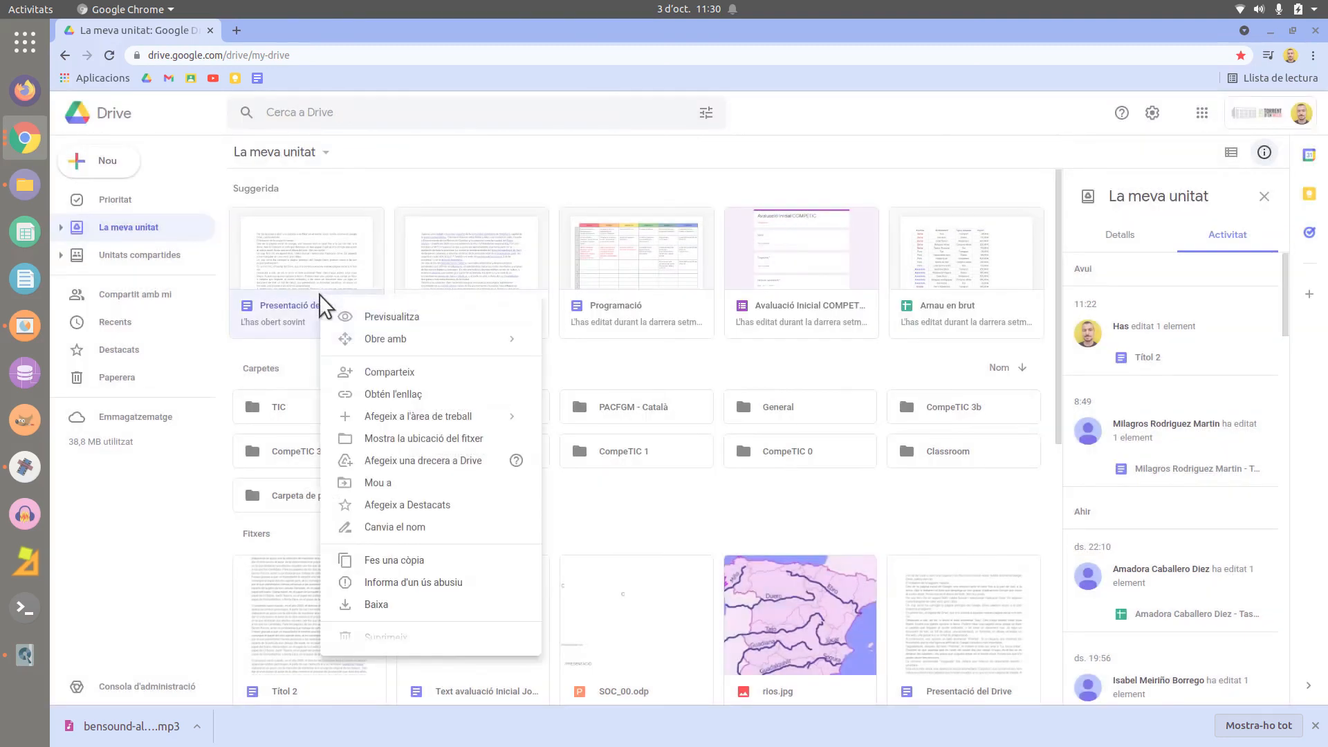
{"action": "left_click", "coordinate": [423, 377]}
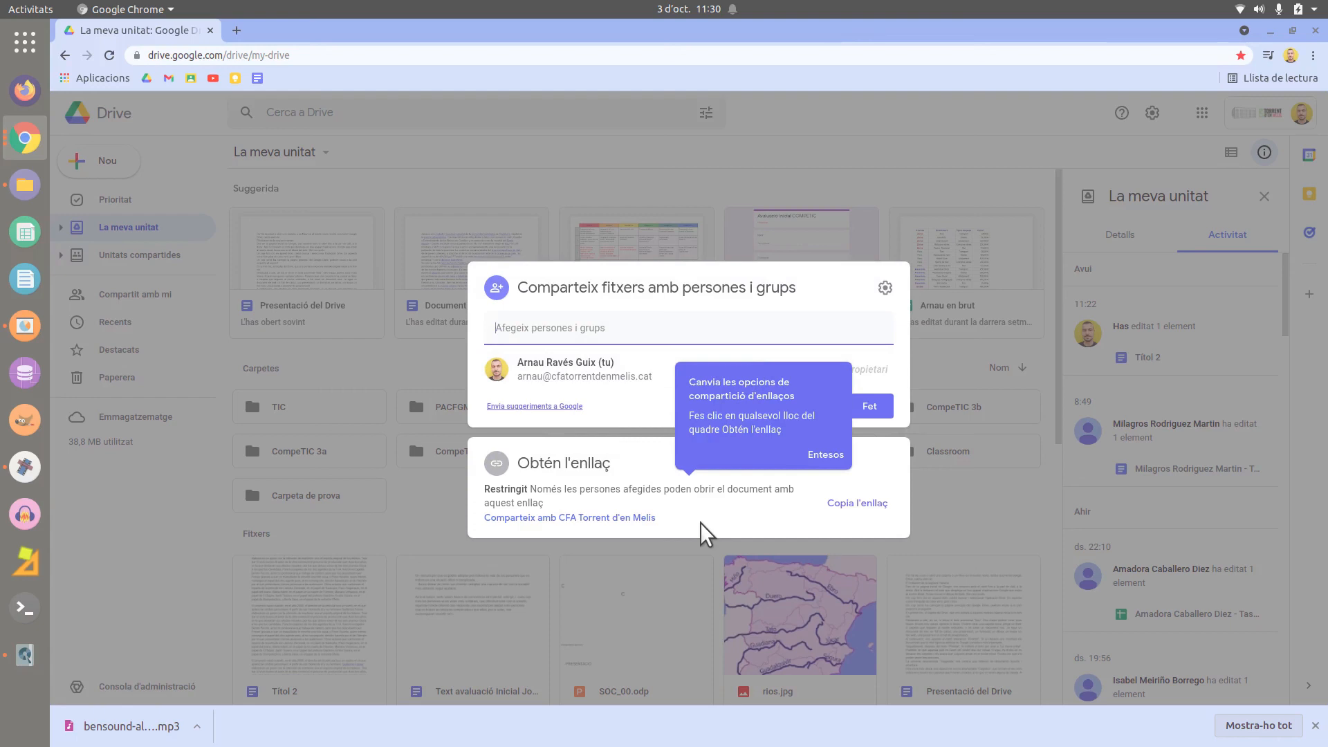
{"action": "left_click", "coordinate": [842, 511]}
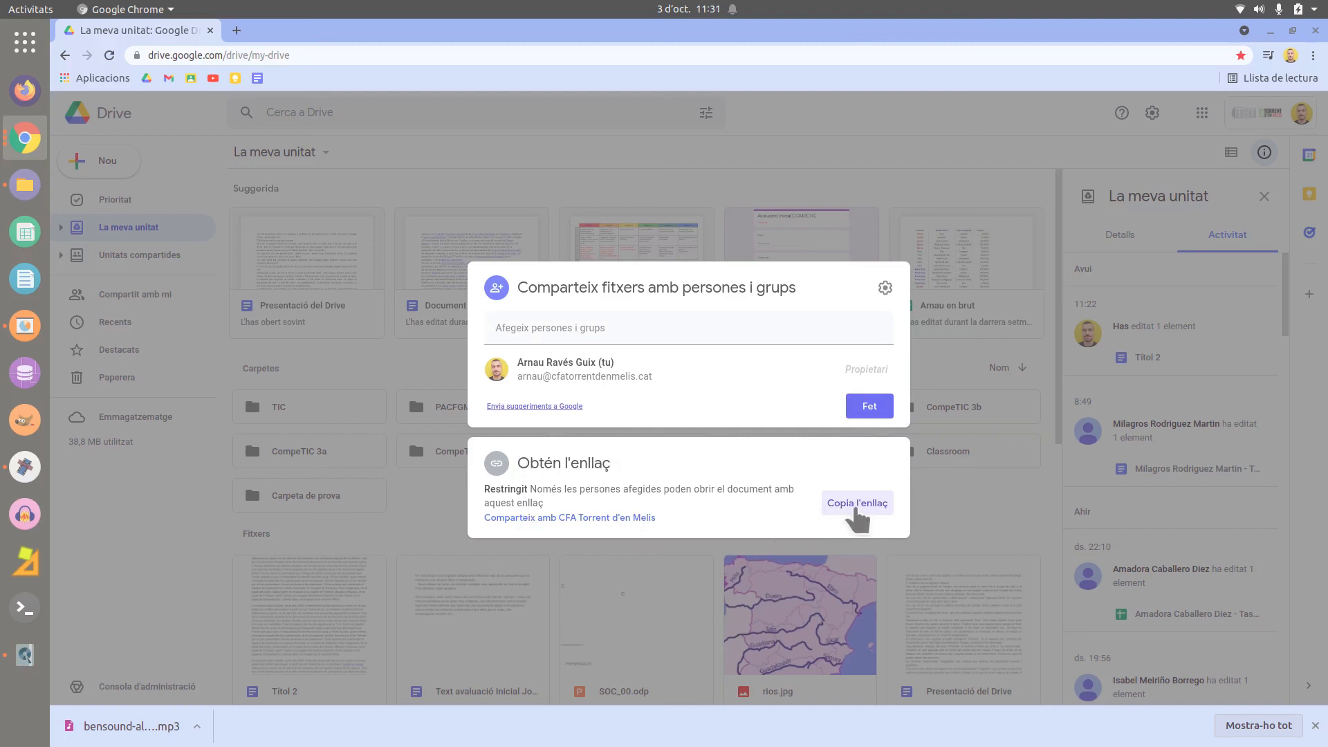
{"action": "left_click", "coordinate": [856, 507]}
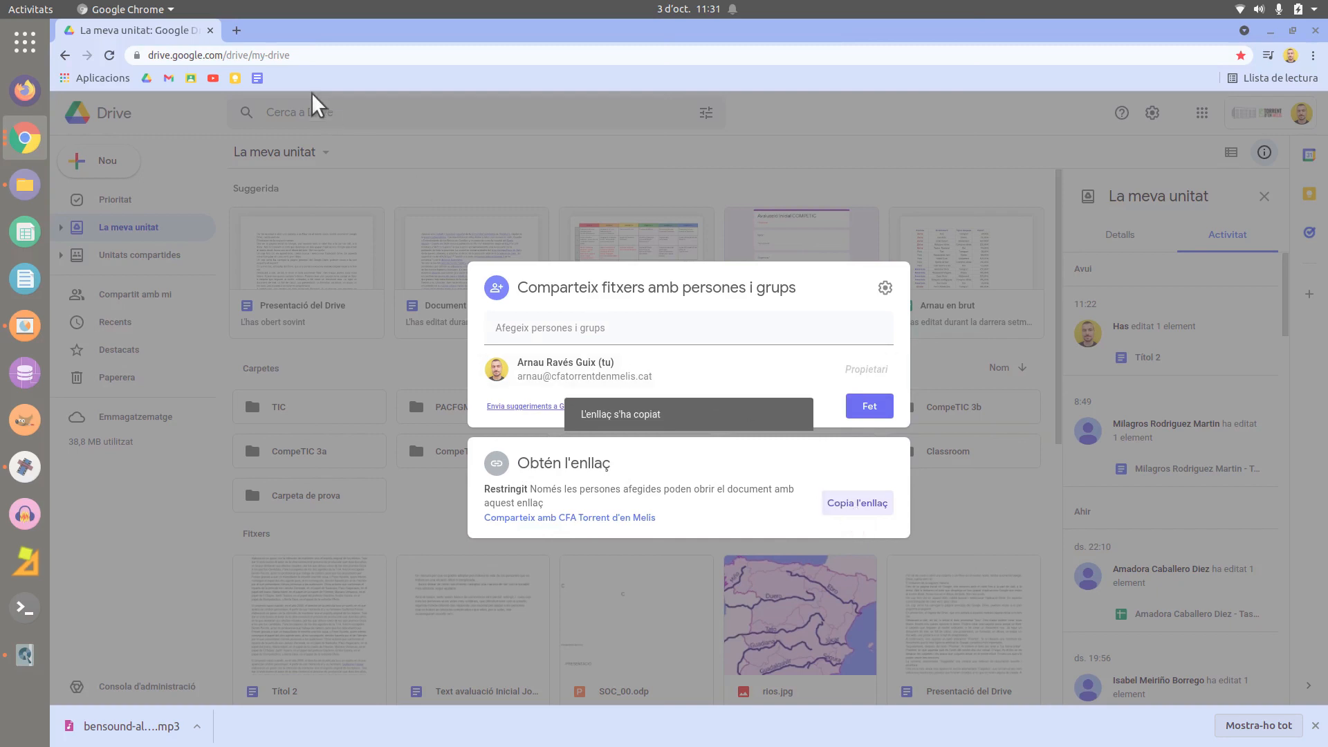
- Paste the copied document link into the browser address bar and dismiss the sharing dialog
{"action": "left_click", "coordinate": [305, 55]}
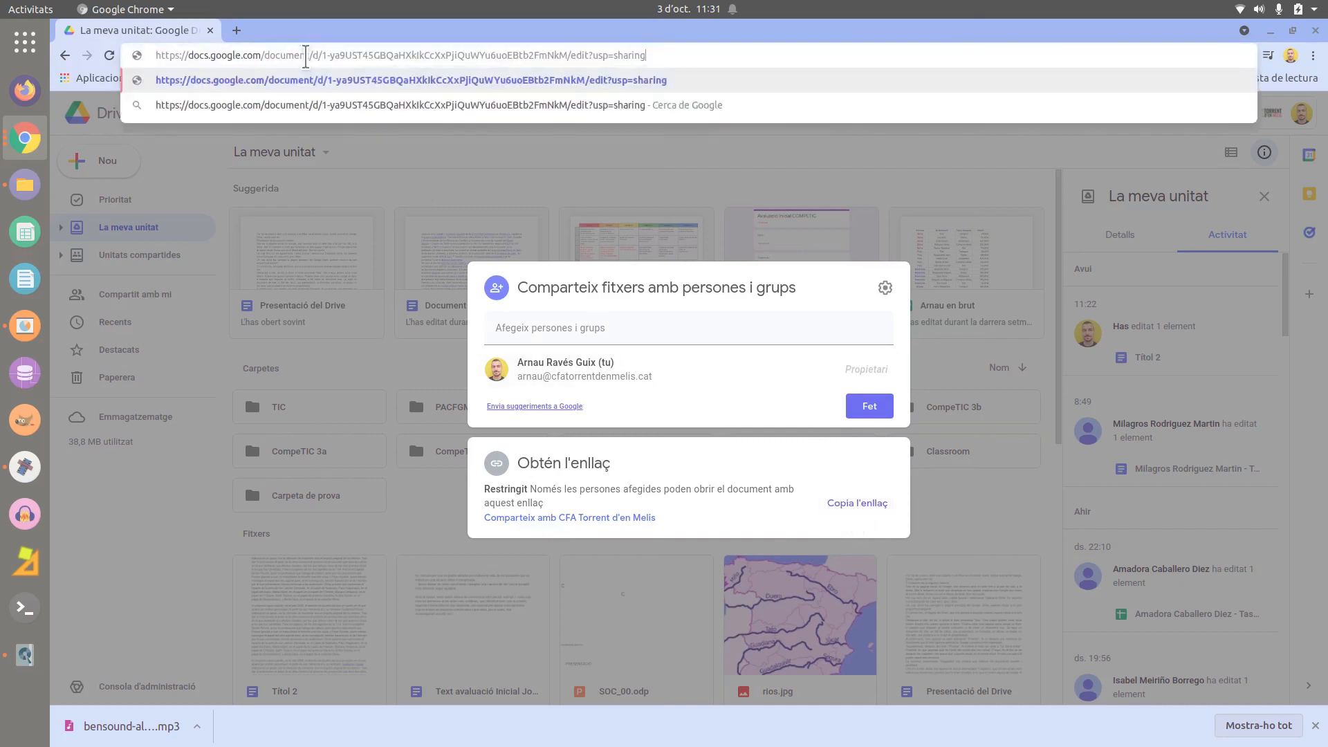
{"action": "left_click_drag", "start_coordinate": [679, 56], "coordinate": [153, 73]}
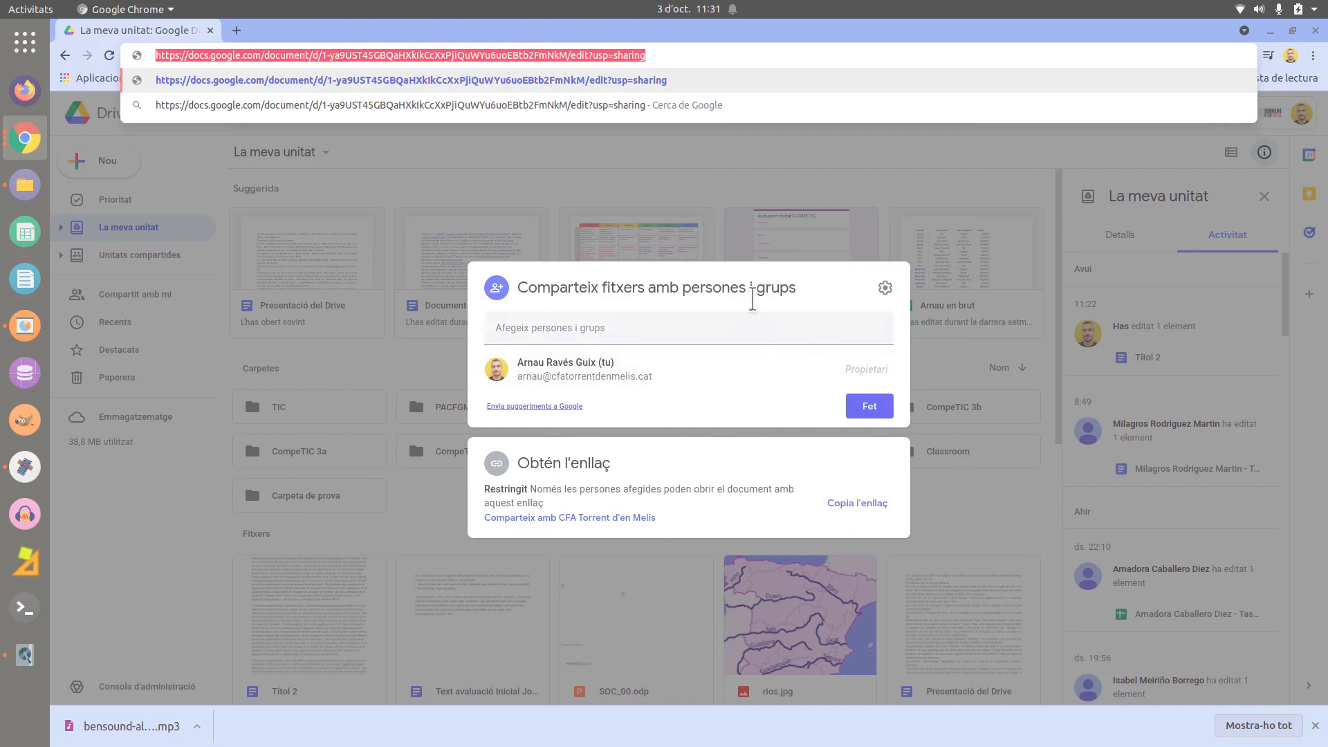
{"action": "left_click", "coordinate": [668, 180]}
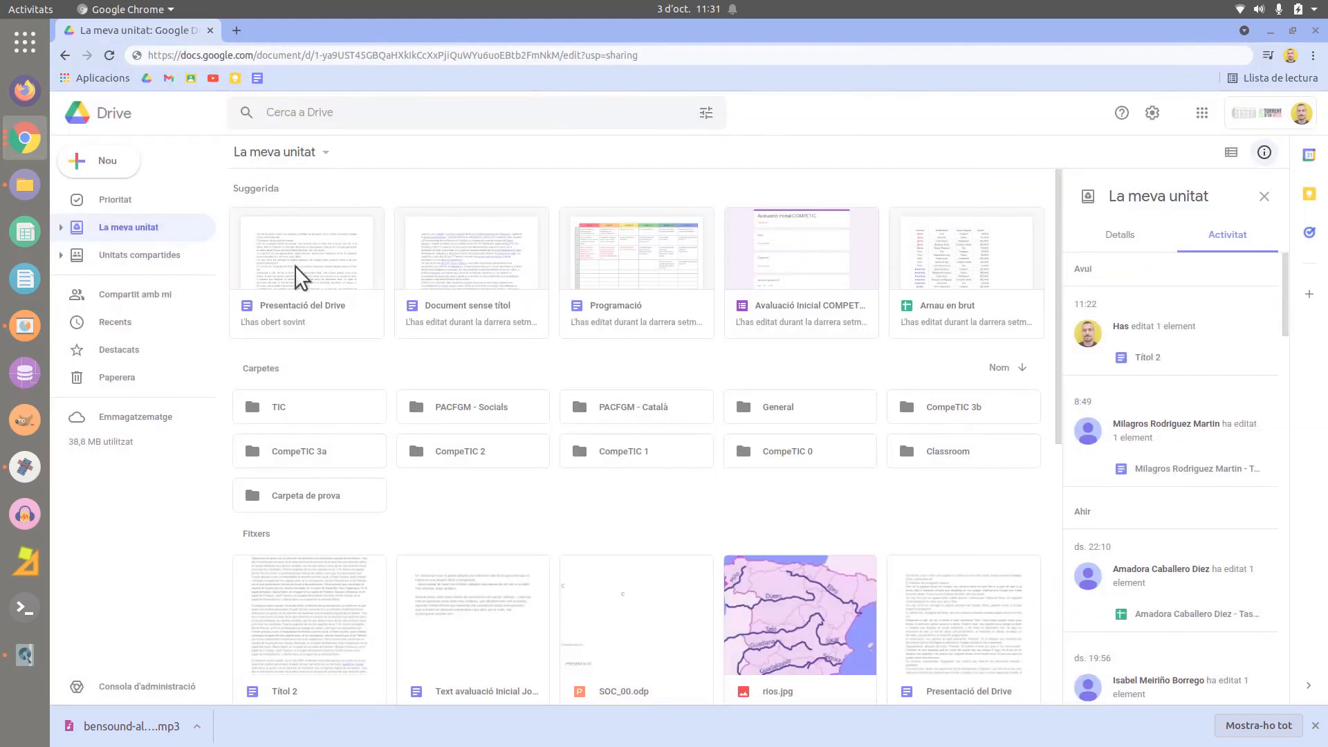
- Open Obtén l'enllaç for Presentació del Drive and review link access, keeping it Restringit
{"action": "right_click", "coordinate": [299, 277]}
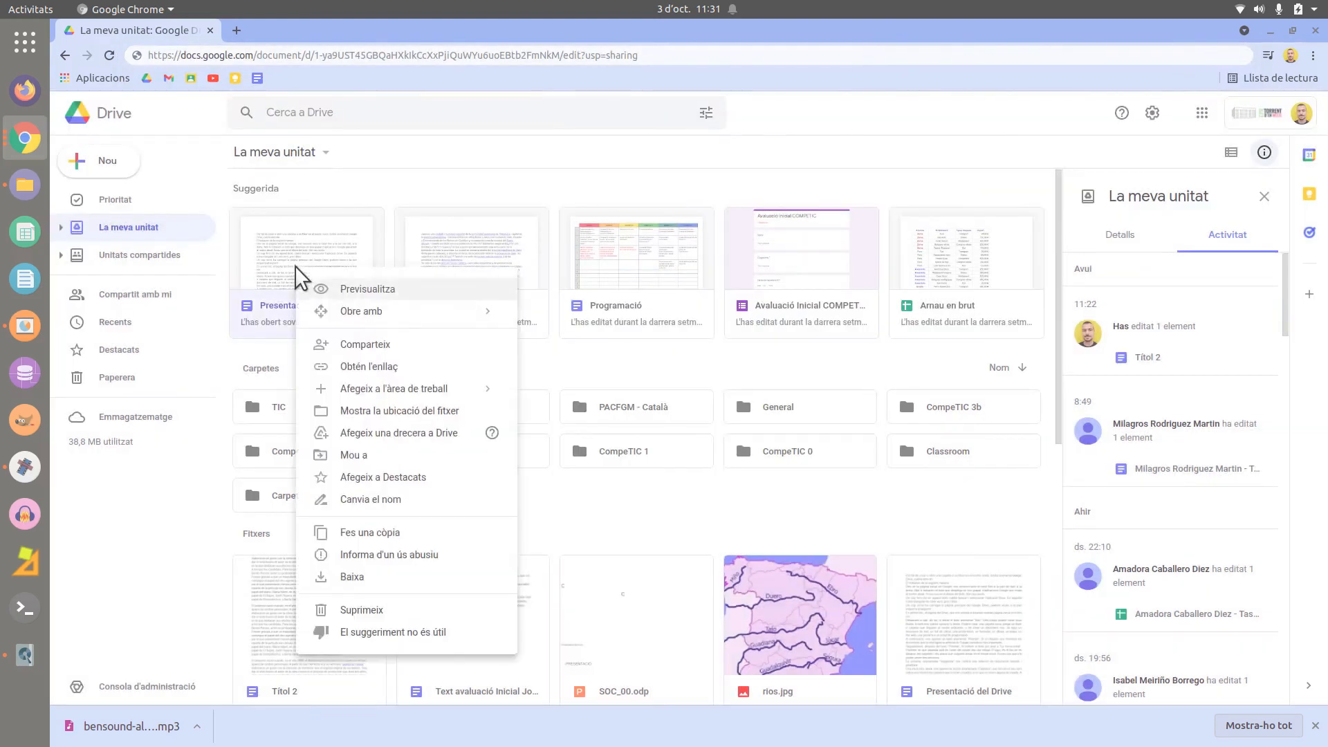
{"action": "left_click", "coordinate": [440, 377]}
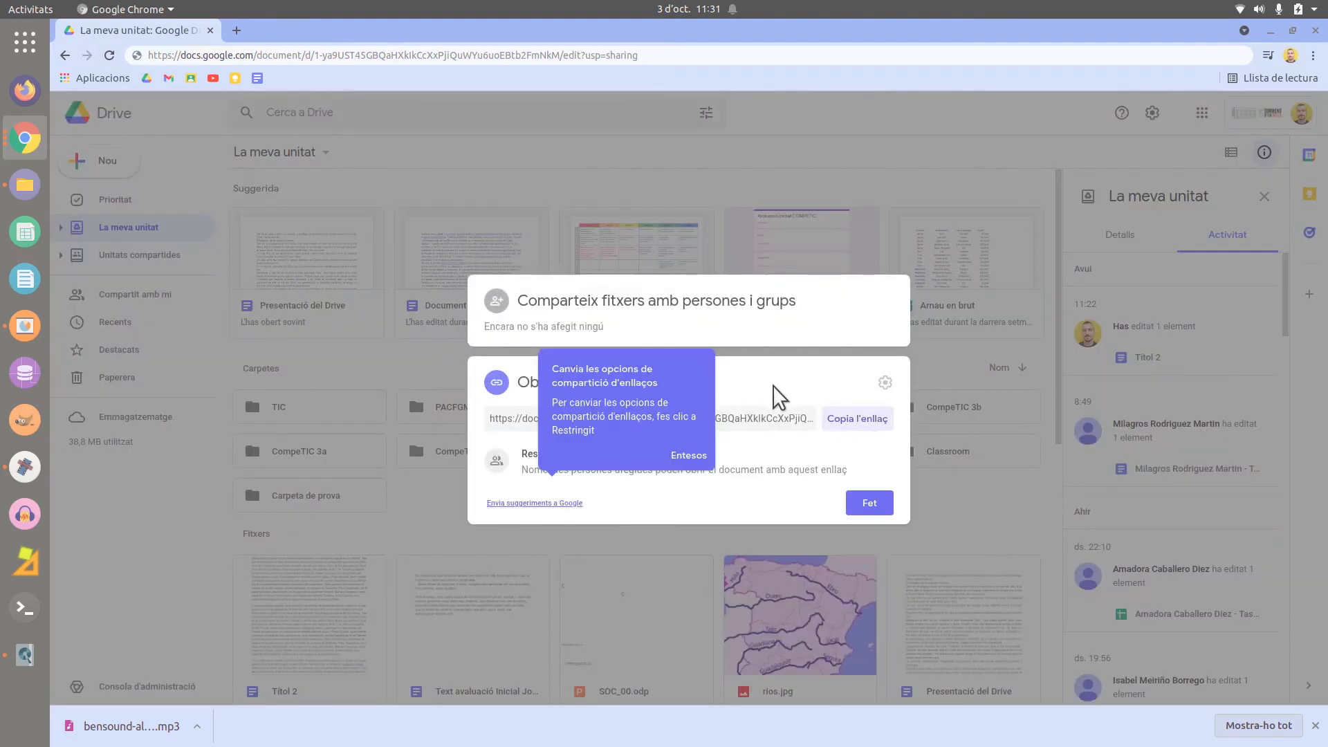
{"action": "left_click", "coordinate": [774, 386]}
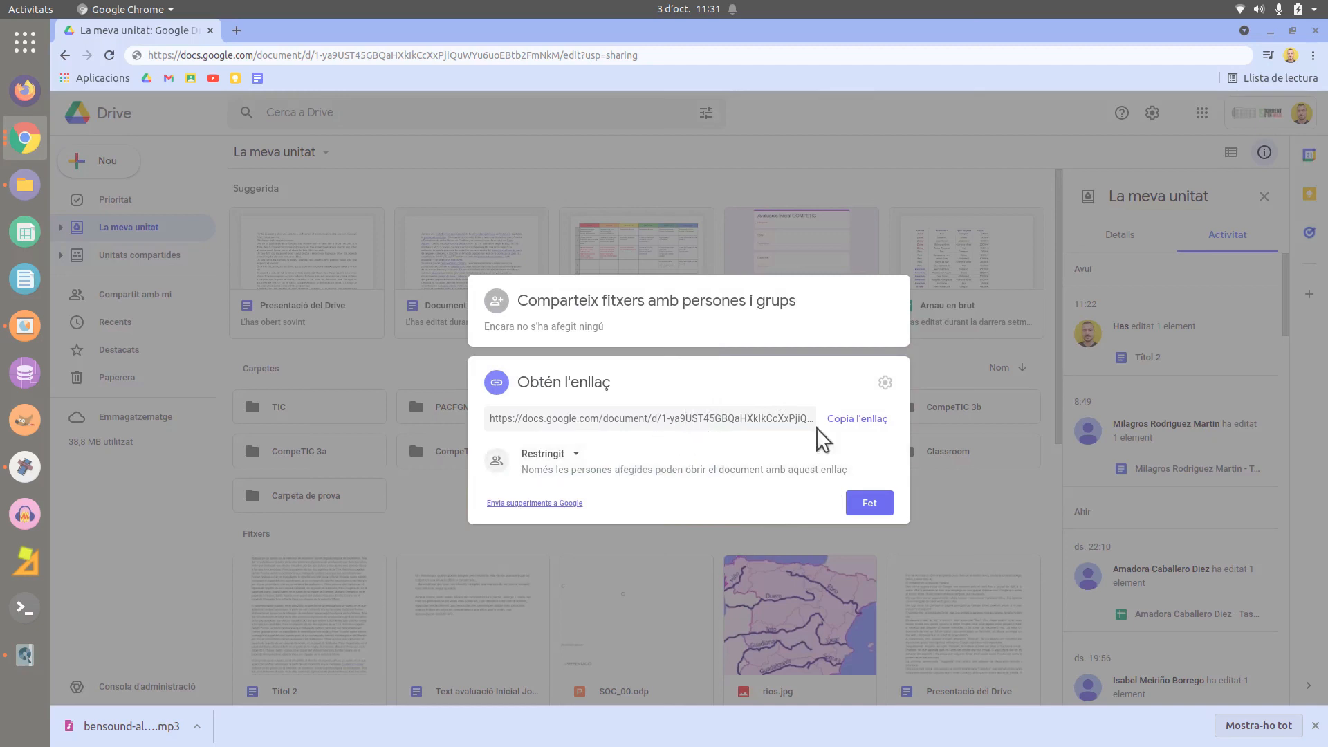
{"action": "left_click", "coordinate": [576, 457]}
{"action": "left_click", "coordinate": [576, 460]}
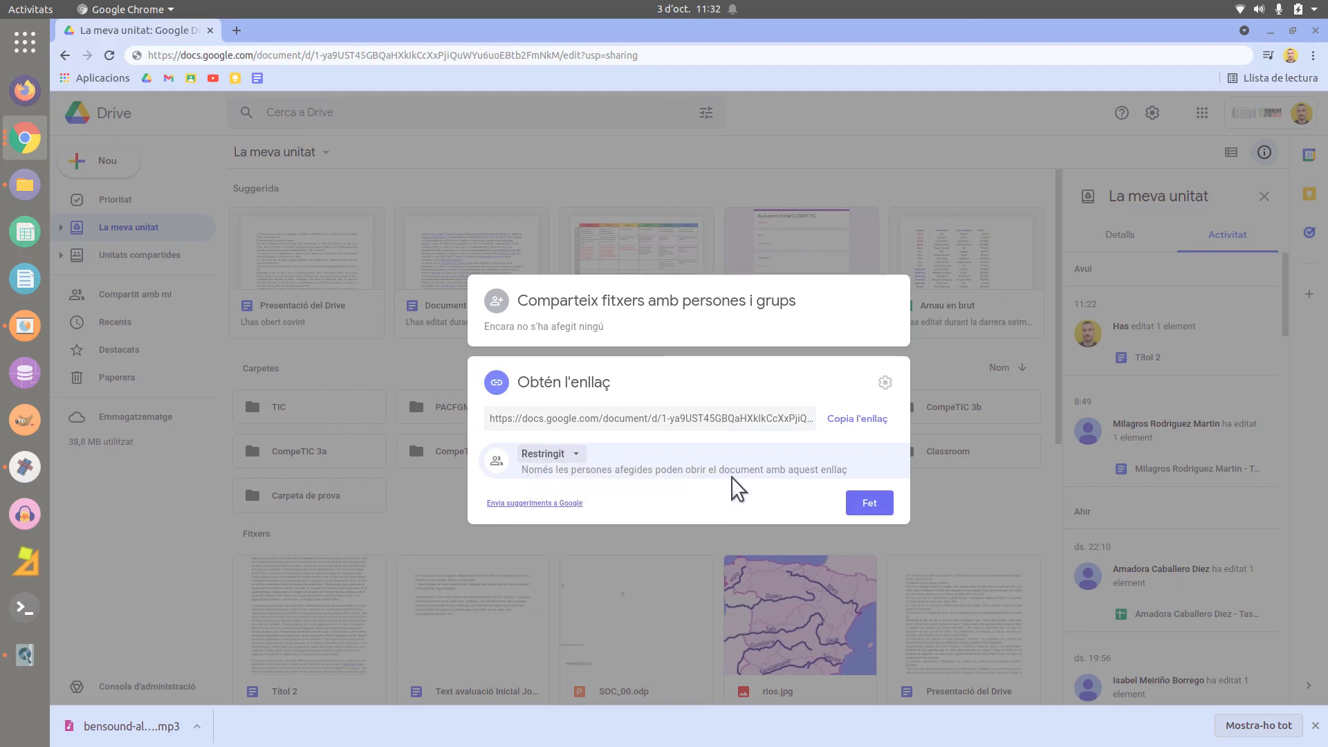
{"action": "left_click", "coordinate": [582, 453]}
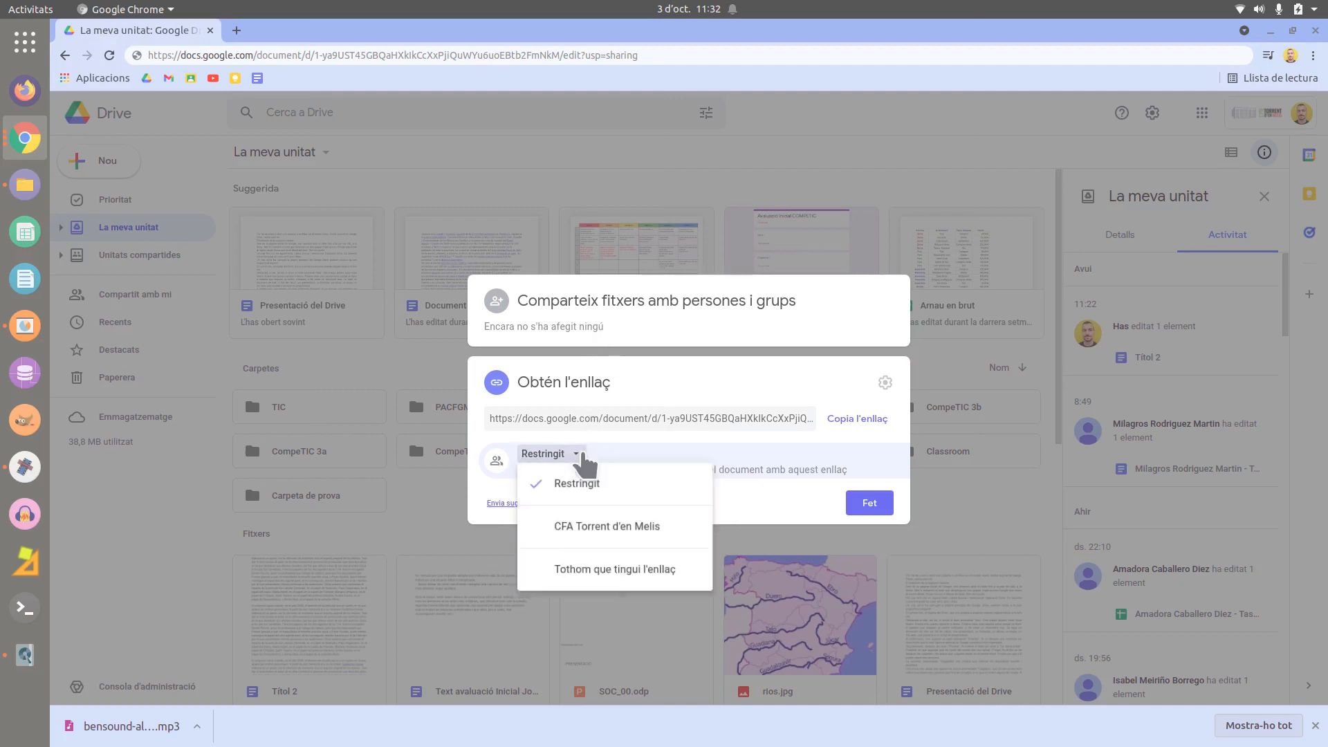
- Change link access from CFA Torrent d'en Melis to Tothom que tingui l'enllaç as Lector, confirming with Fet
{"action": "left_click", "coordinate": [689, 532]}
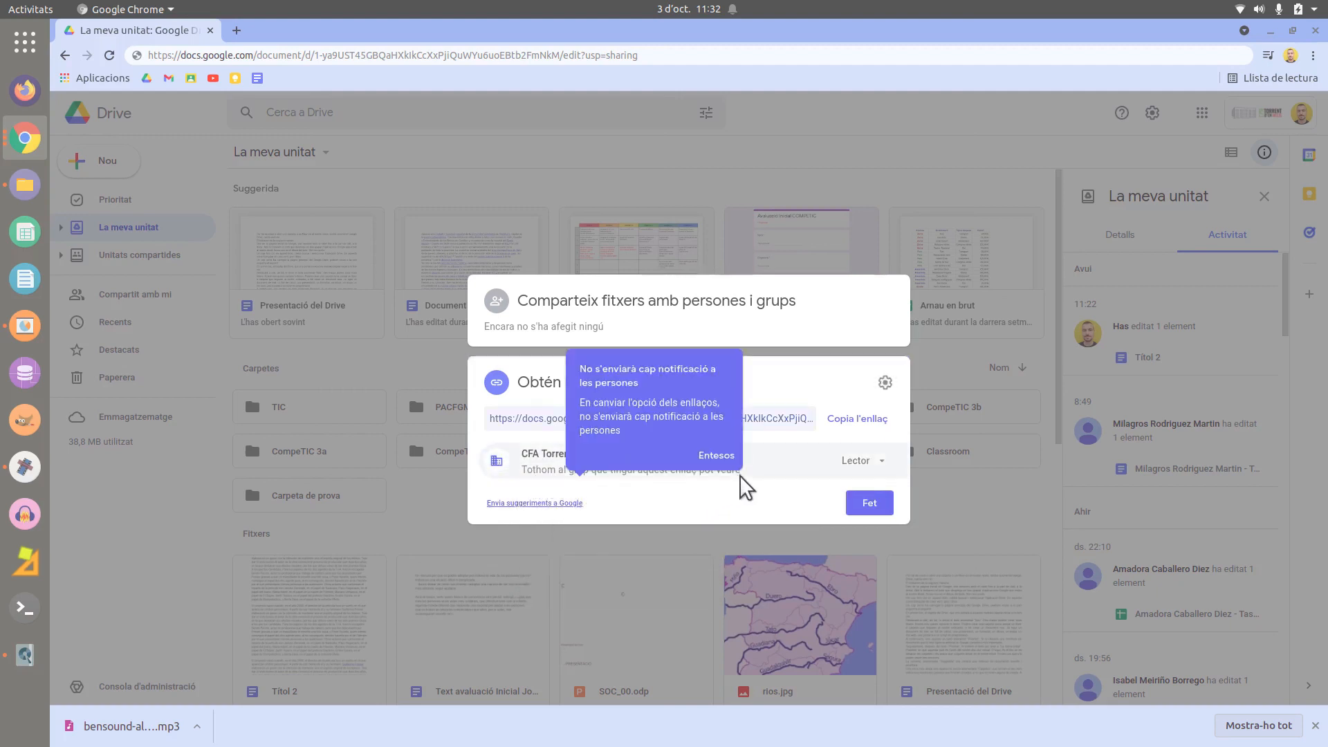
{"action": "left_click", "coordinate": [716, 455]}
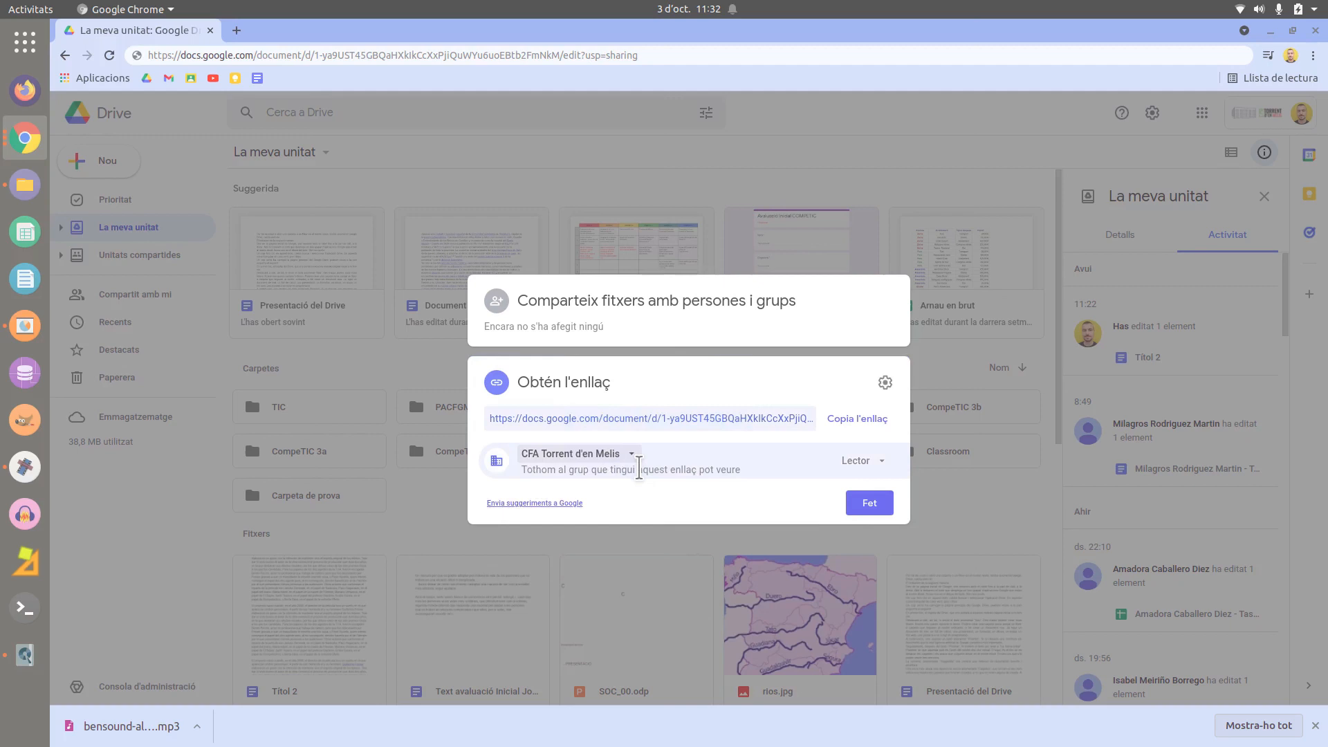
{"action": "left_click", "coordinate": [880, 462]}
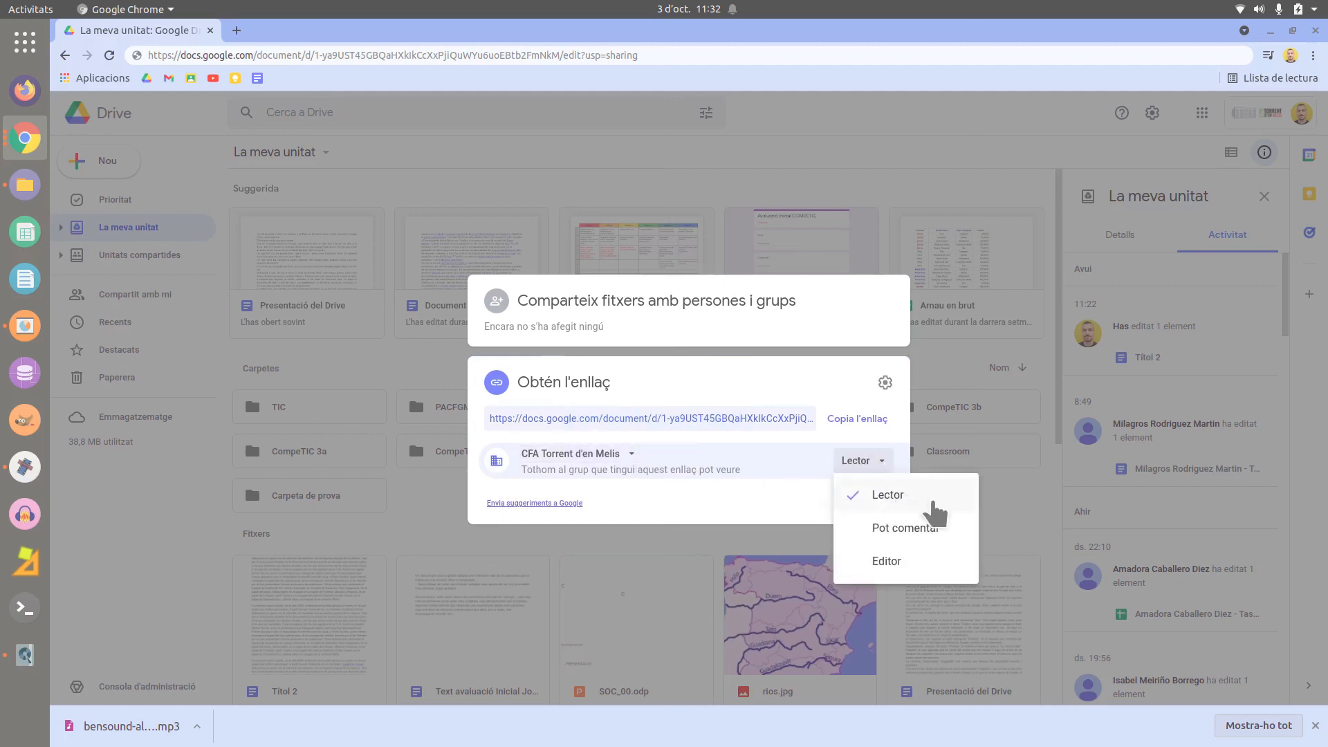
{"action": "left_click", "coordinate": [881, 464]}
{"action": "left_click", "coordinate": [608, 458]}
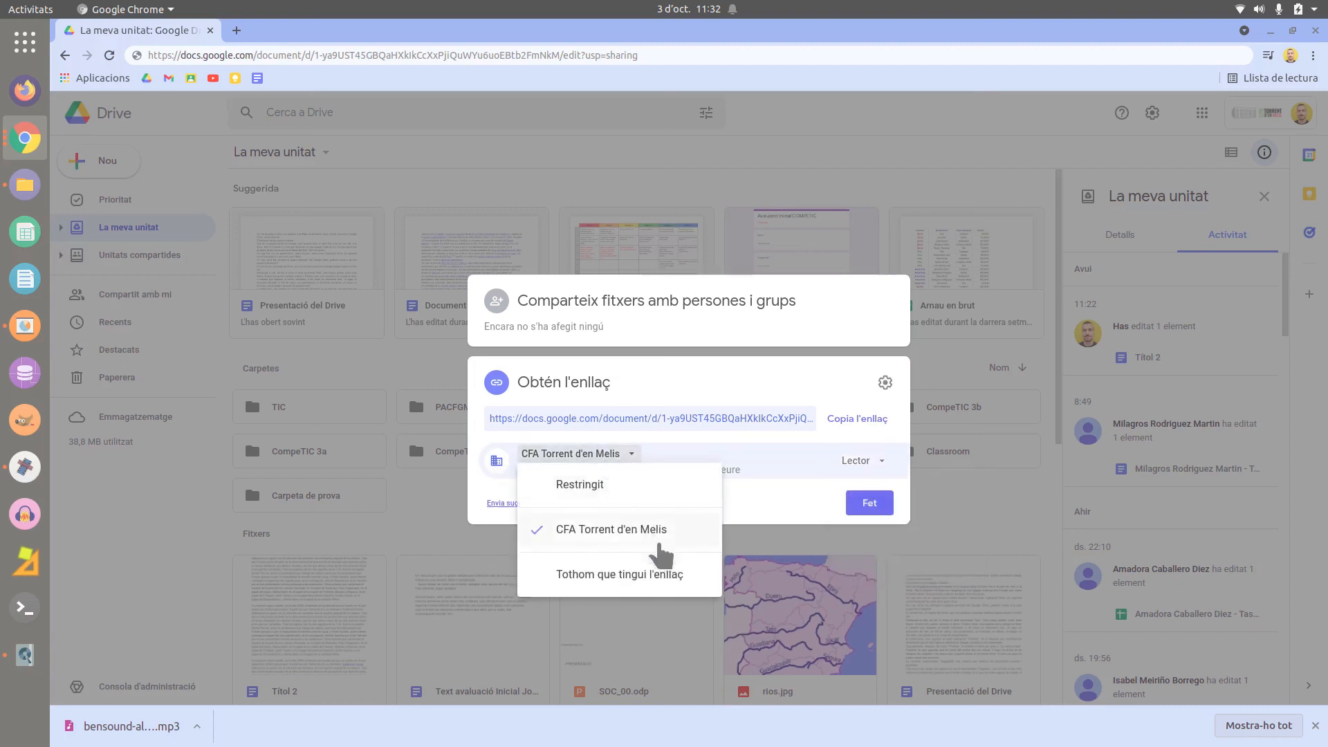
{"action": "left_click", "coordinate": [698, 581]}
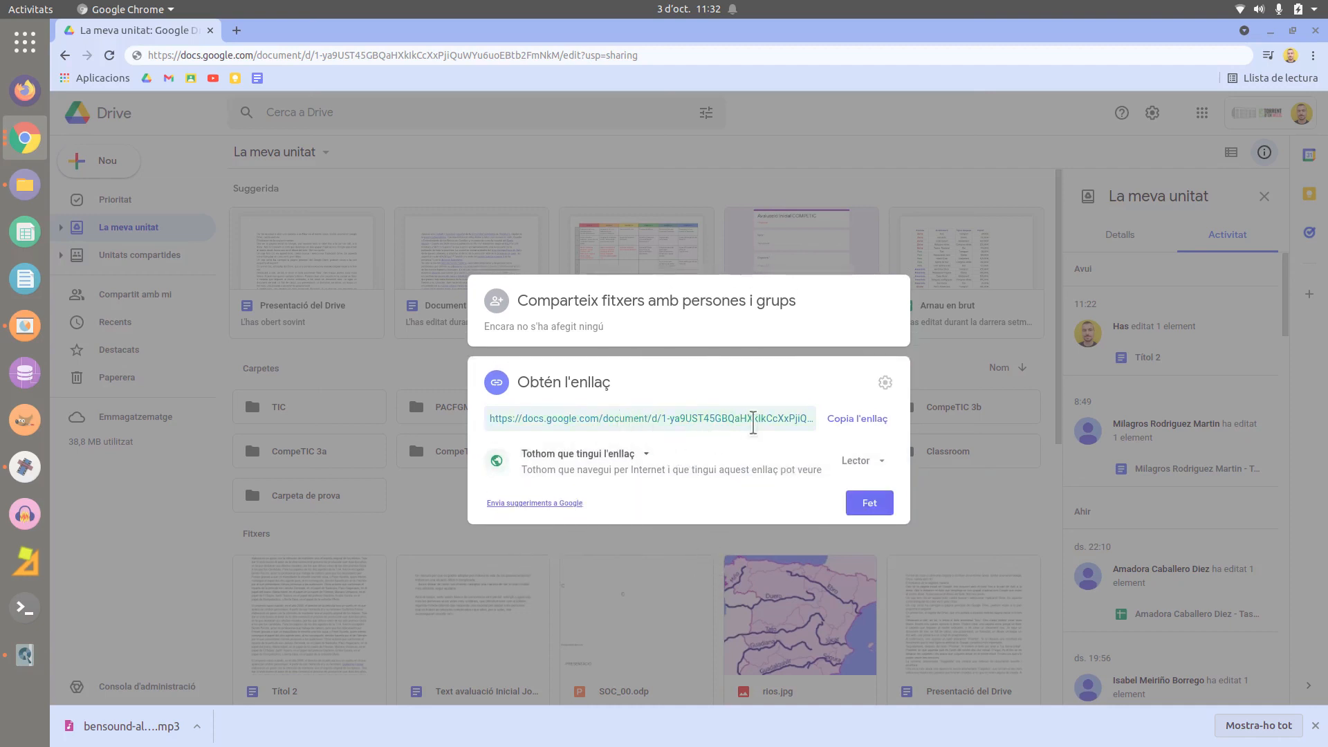
{"action": "left_click", "coordinate": [864, 461]}
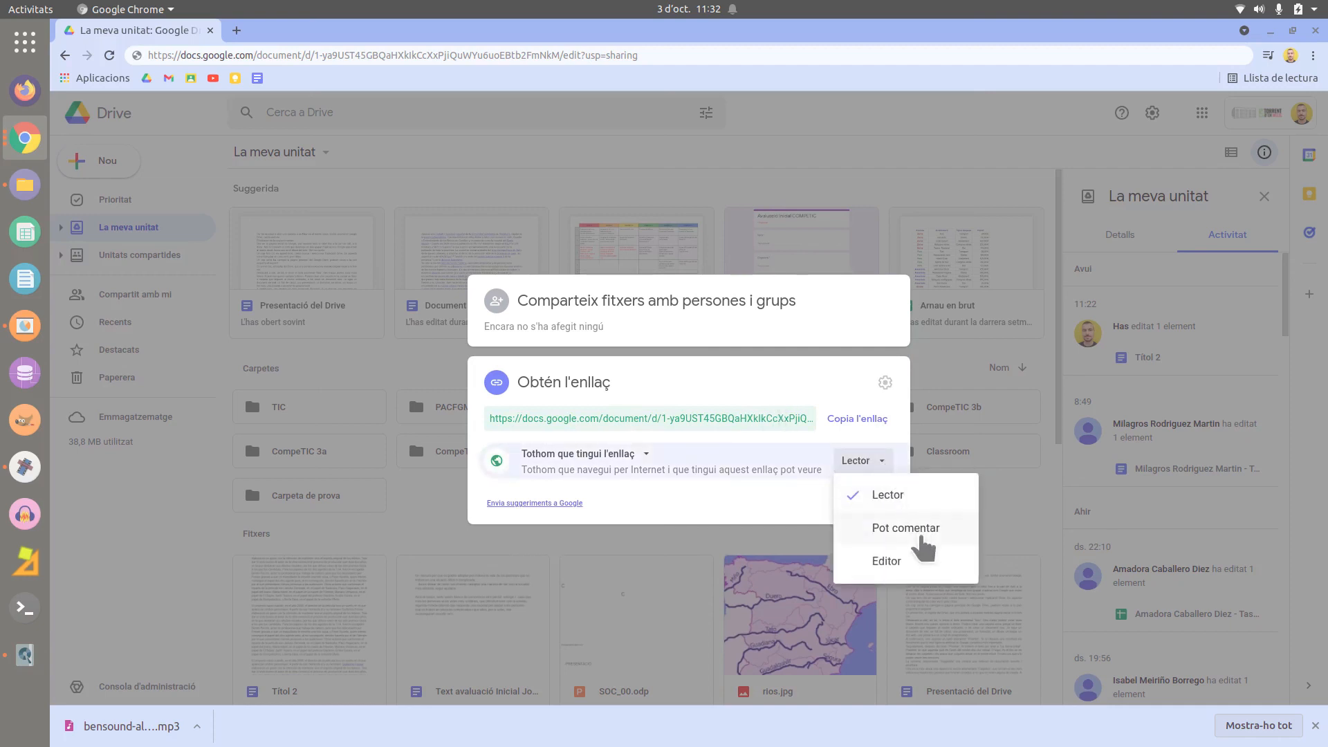
{"action": "left_click", "coordinate": [767, 508]}
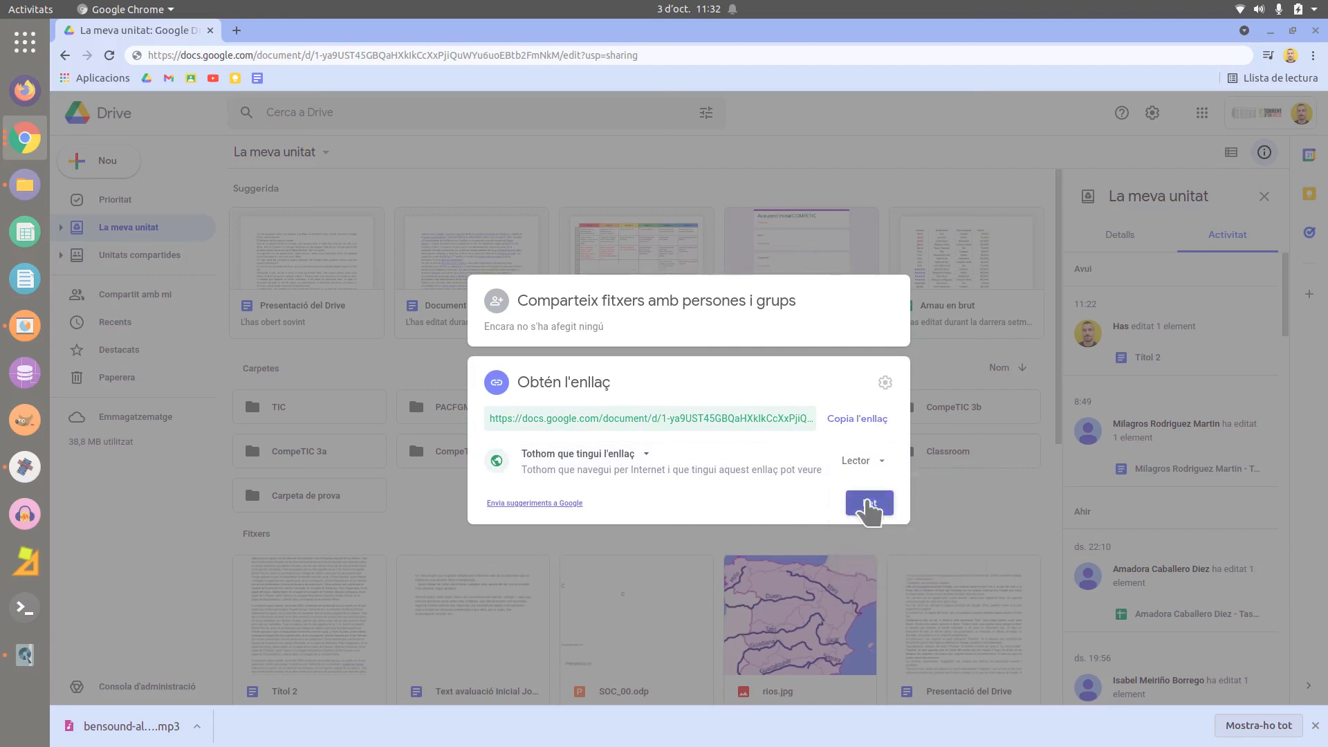
{"action": "left_click", "coordinate": [869, 505]}
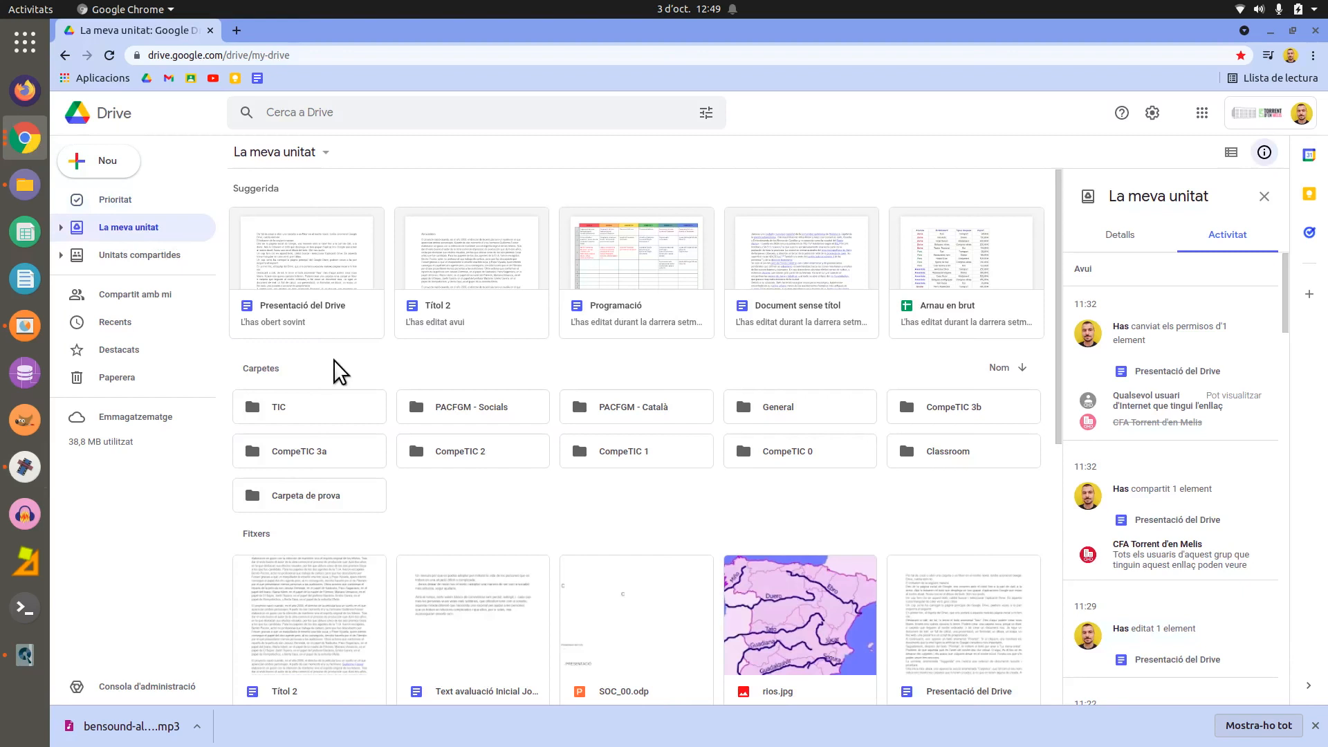
- Show the Afegeix a l'àrea de treball options for Presentació del Drive
{"action": "right_click", "coordinate": [337, 271]}
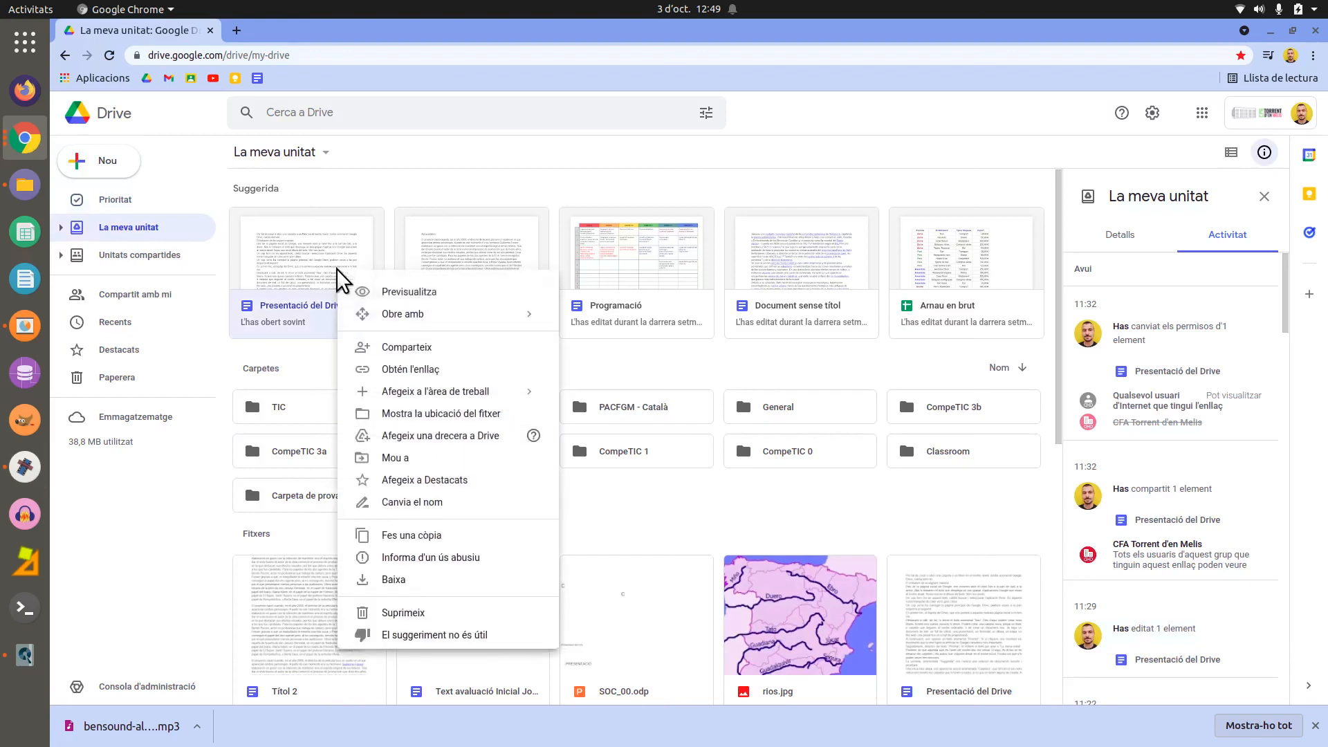
{"action": "mouse_move", "coordinate": [520, 393]}
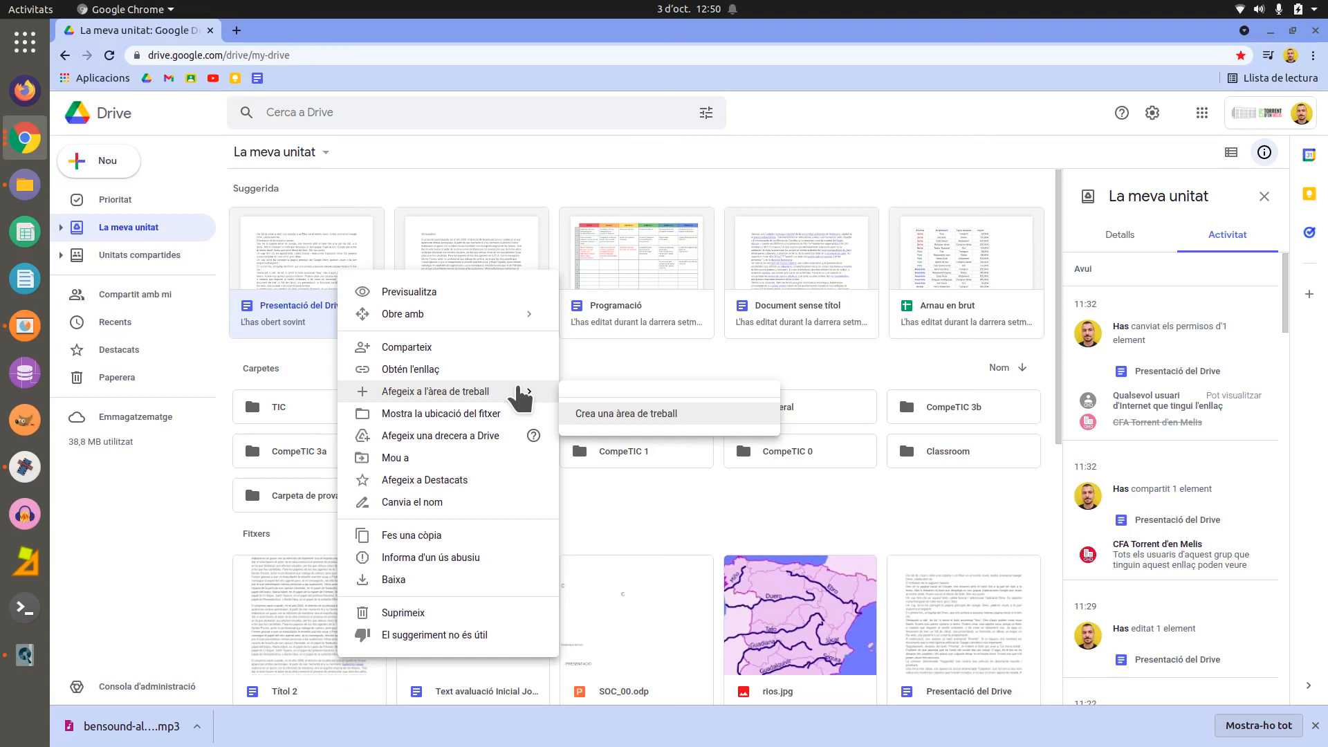
- Create a workspace named 'Examens' for Presentació del Drive and reselect the file
{"action": "left_click", "coordinate": [720, 415]}
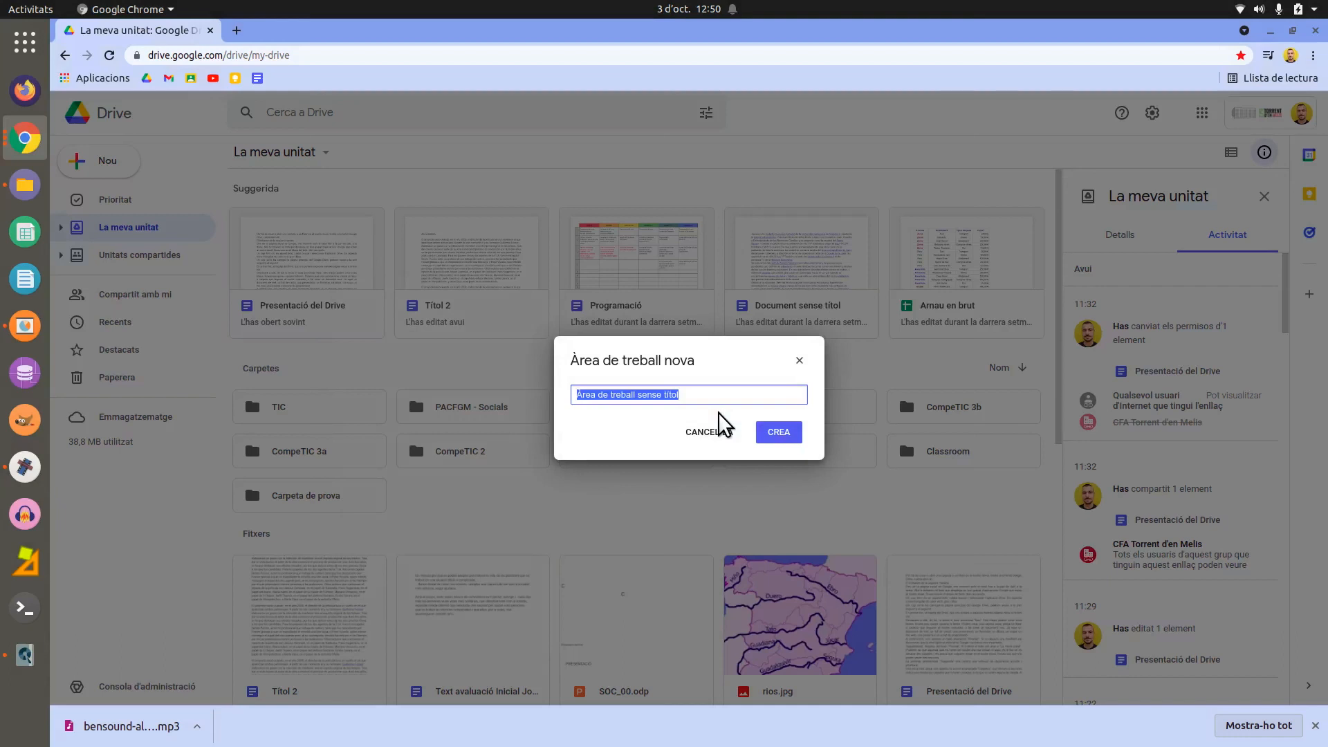
{"action": "type", "text": "Examens"}
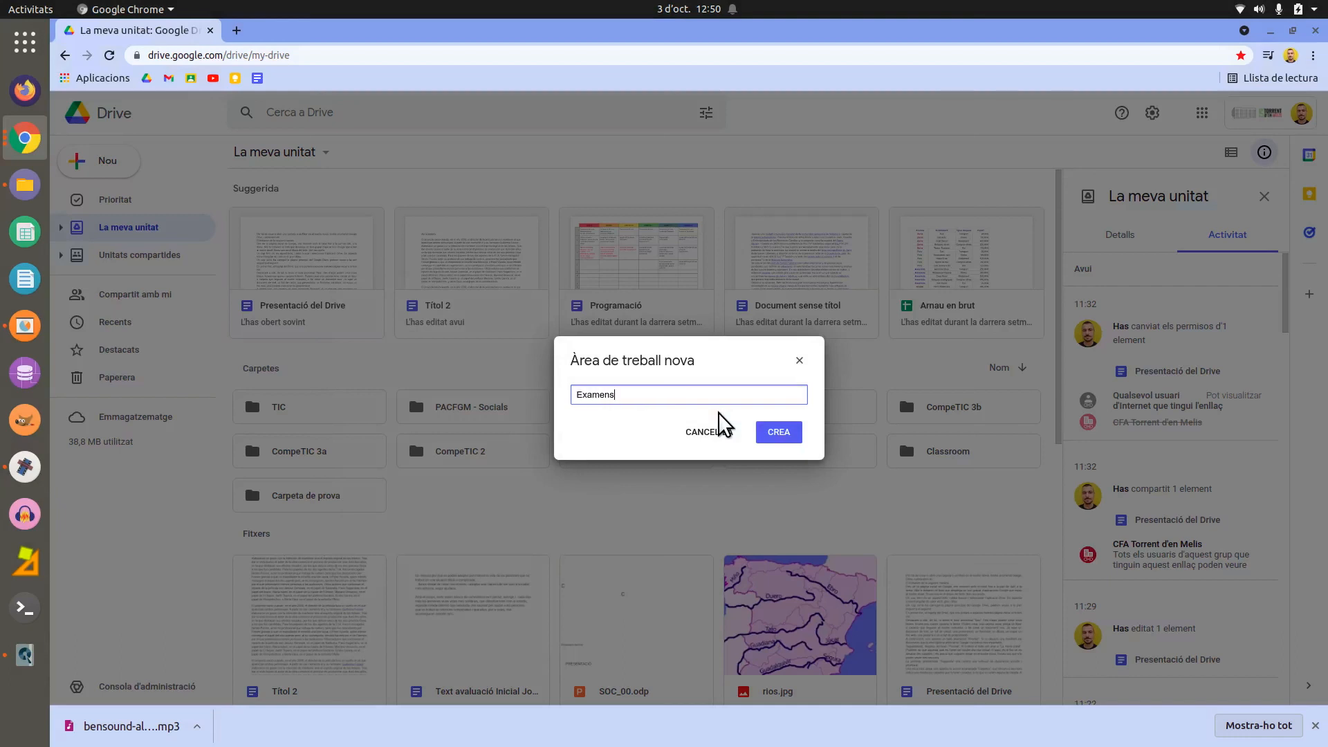
{"action": "left_click", "coordinate": [774, 439]}
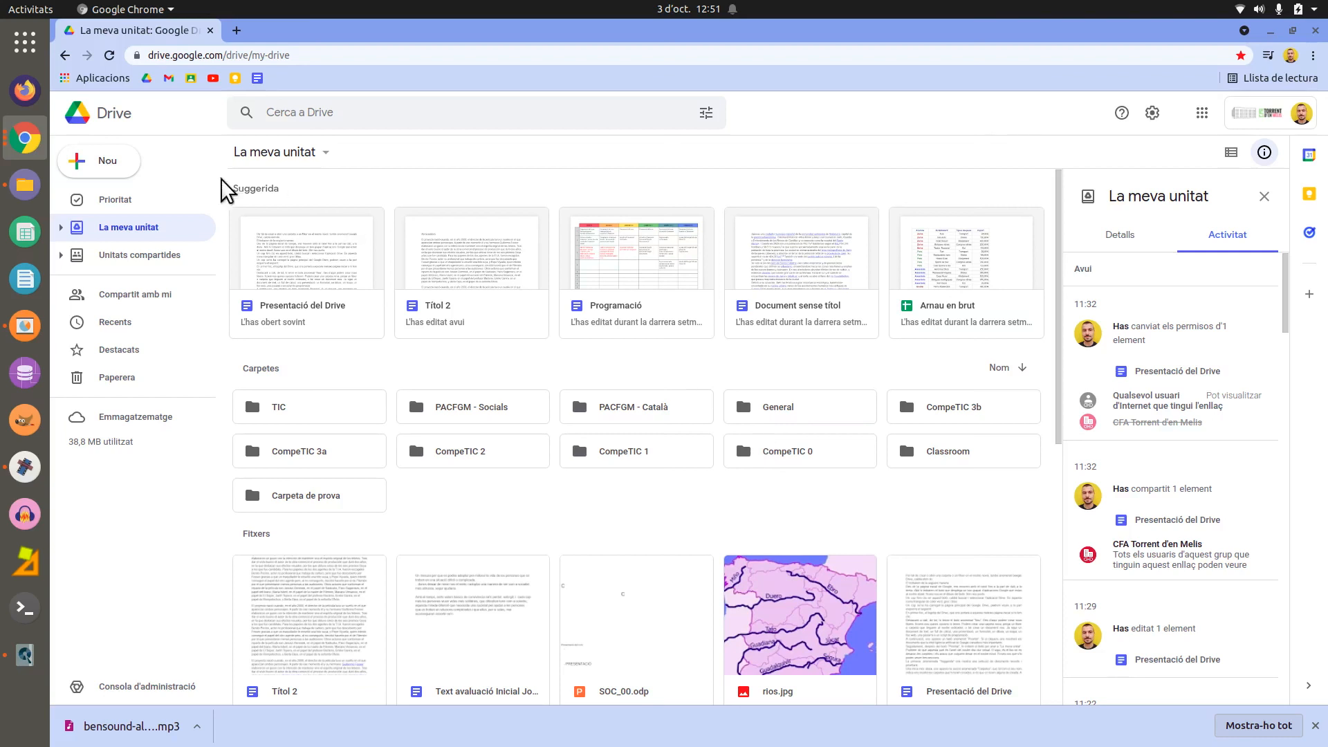
{"action": "left_click", "coordinate": [363, 287]}
- Show the context menu for Presentació del Drive, then for the Títol 2 document
{"action": "right_click", "coordinate": [363, 287]}
{"action": "mouse_move", "coordinate": [536, 415]}
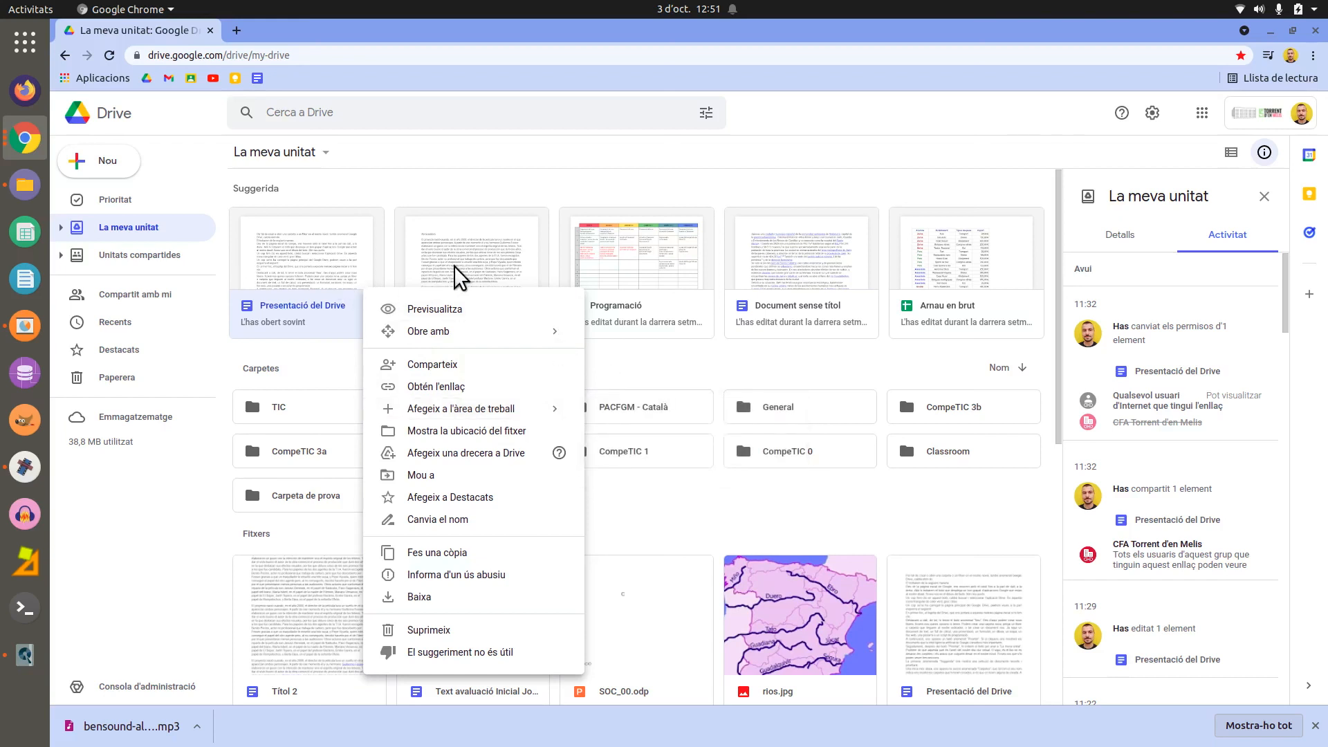
{"action": "left_click", "coordinate": [516, 251]}
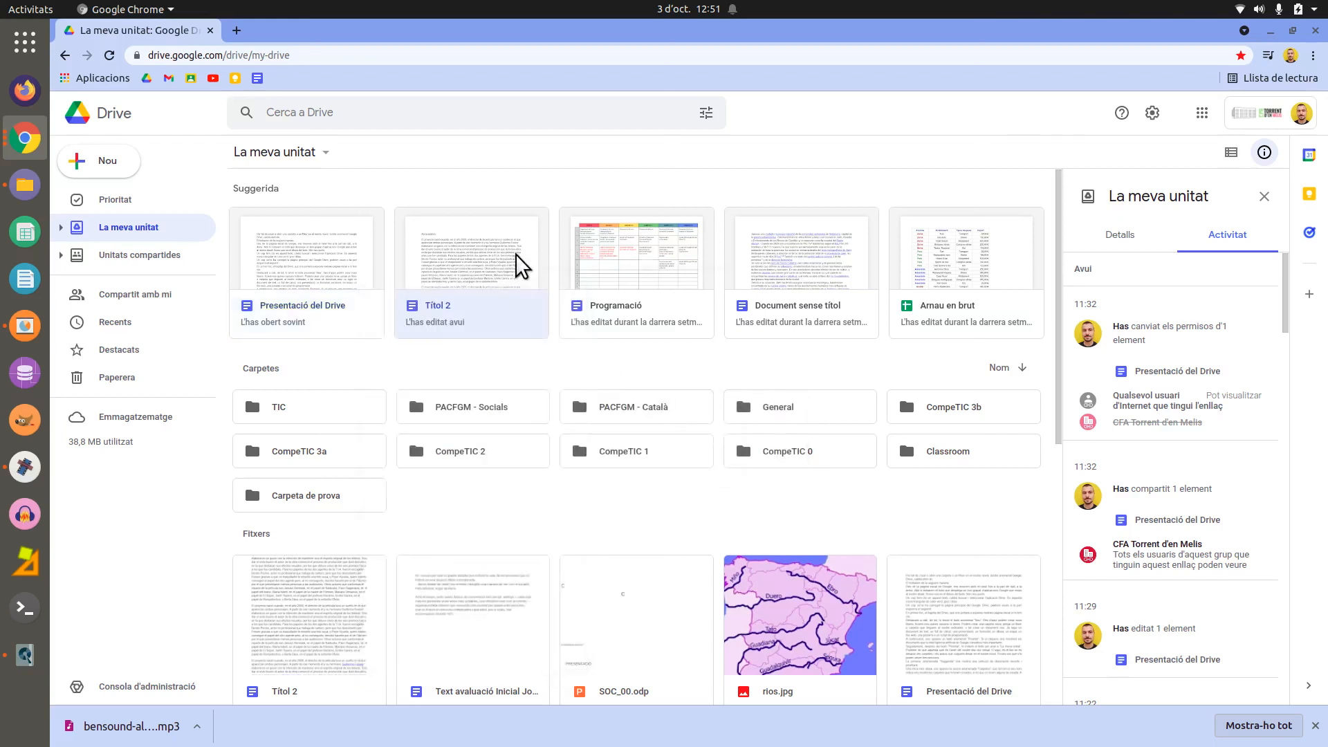
{"action": "right_click", "coordinate": [516, 254]}
{"action": "mouse_move", "coordinate": [674, 379]}
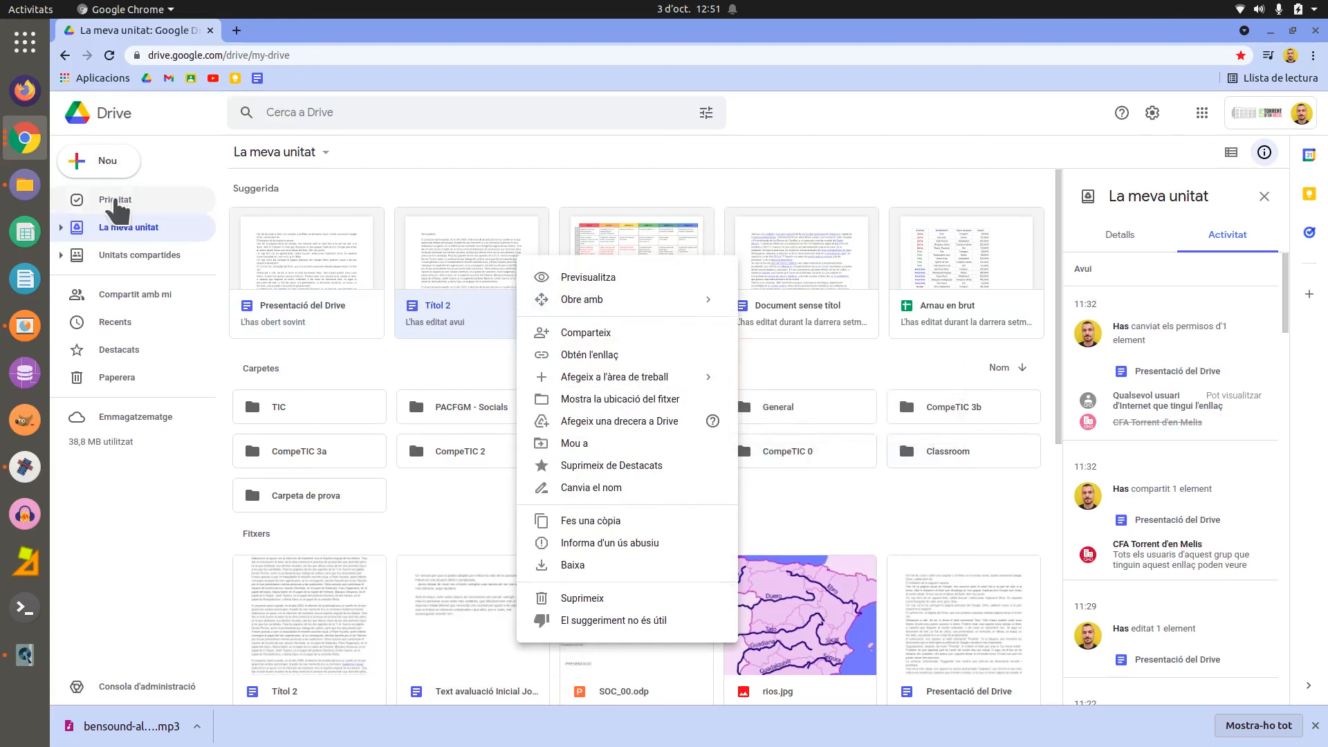
- Go to Prioritat to see the Examens workspace holding Presentació del Drive
{"action": "left_click", "coordinate": [115, 200]}
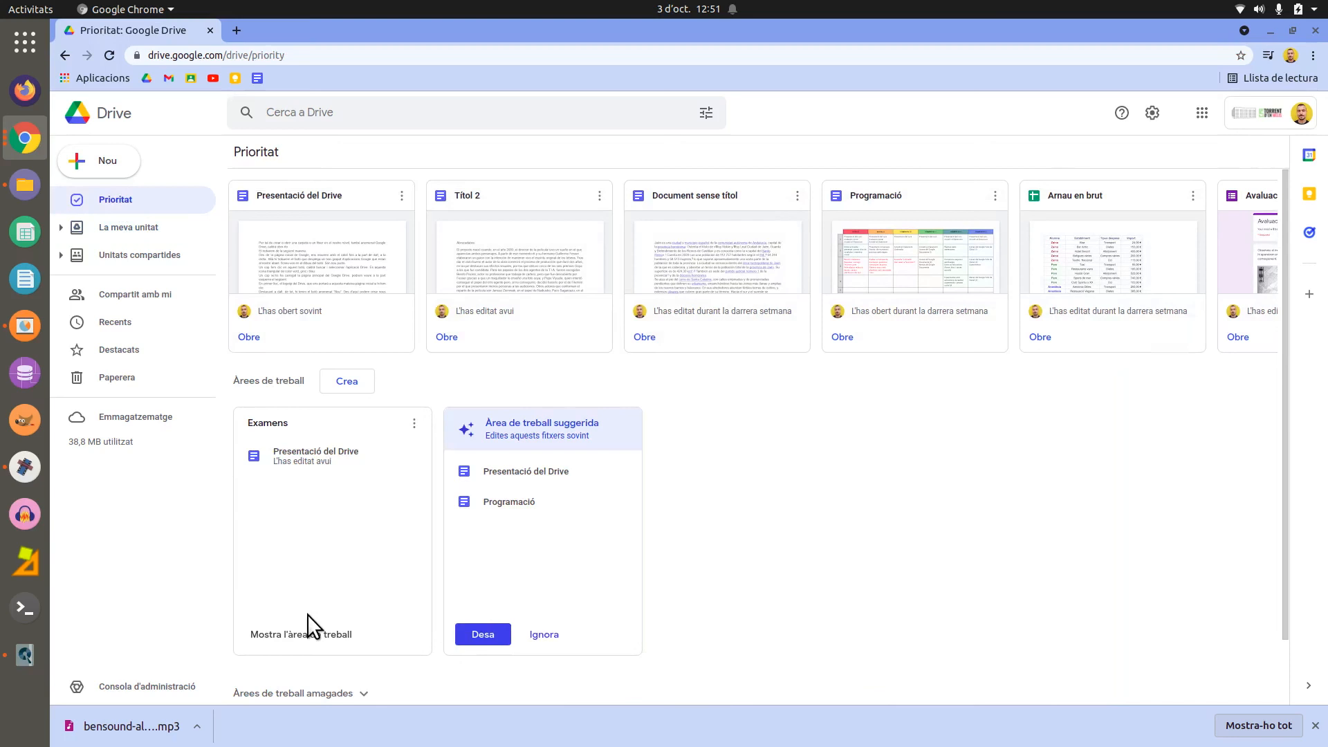
- Show Presentació del Drive's location in La meva unitat and its Detalls panel
{"action": "left_click", "coordinate": [169, 236]}
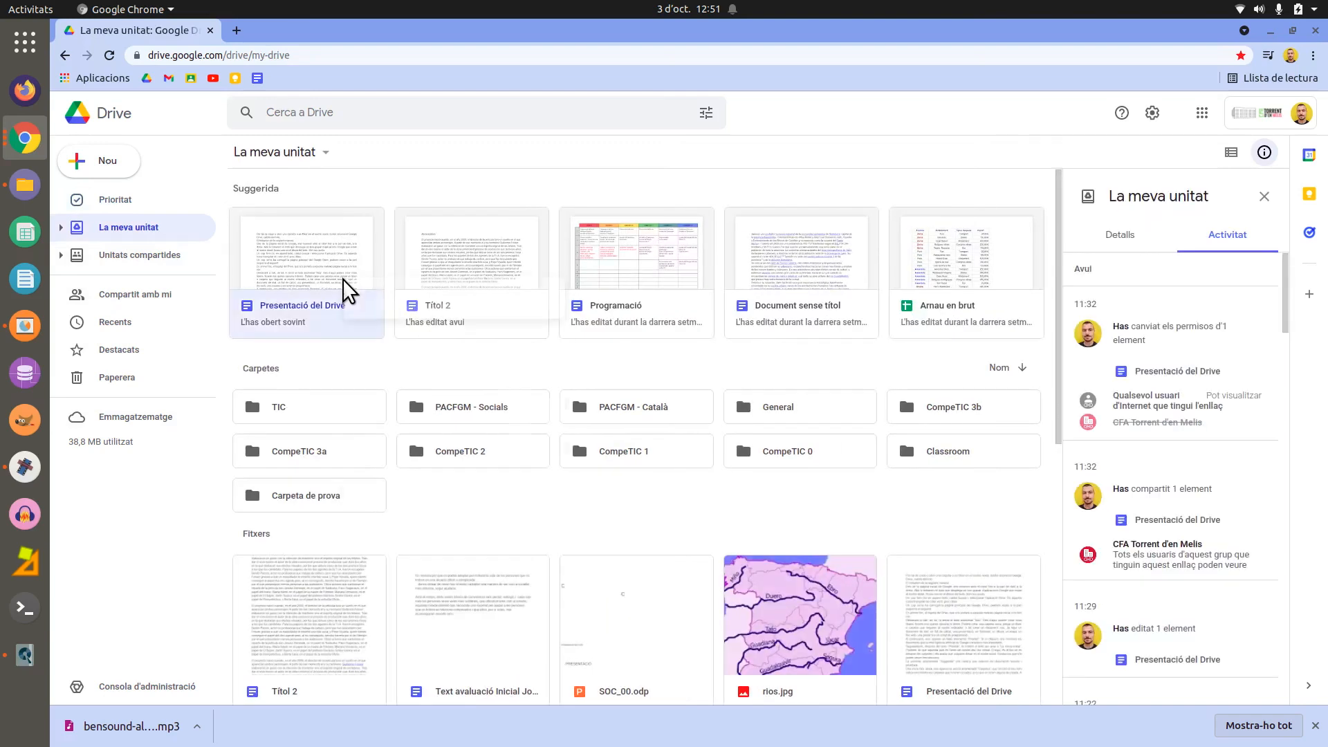
{"action": "right_click", "coordinate": [343, 279]}
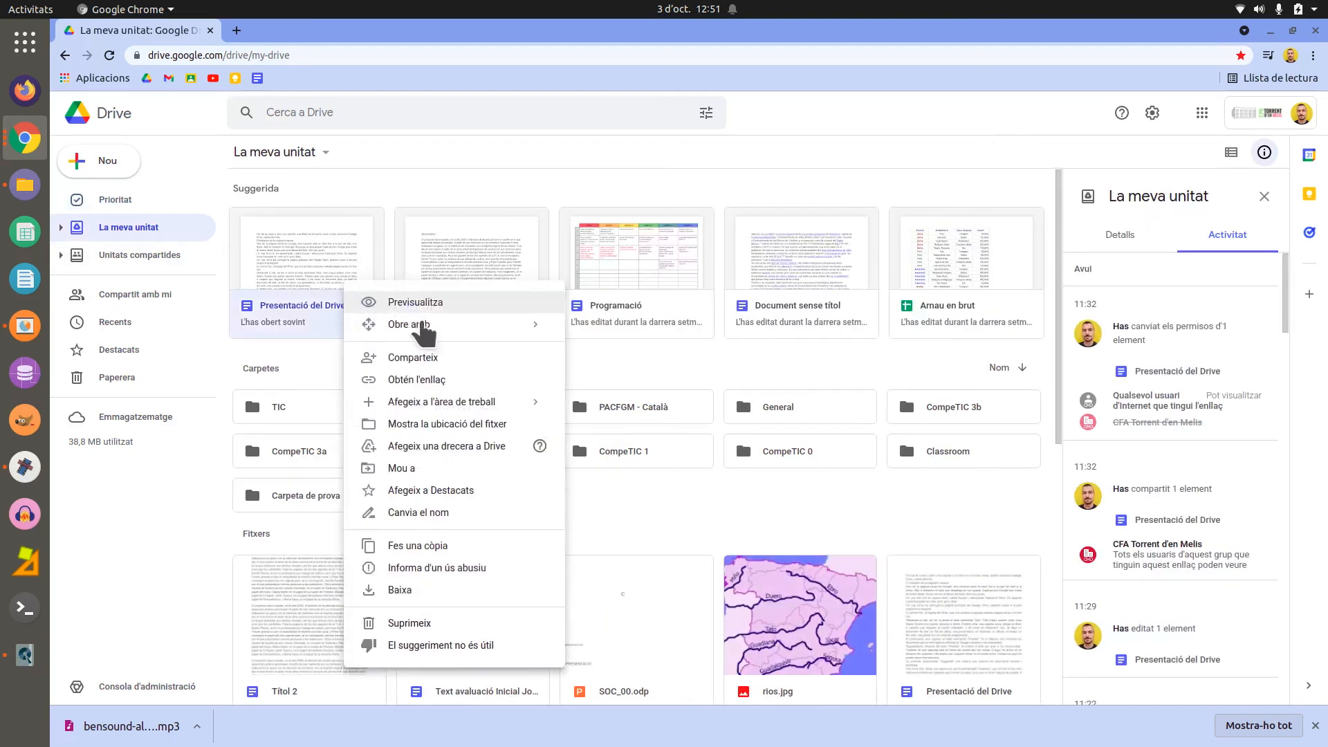
{"action": "left_click", "coordinate": [530, 426]}
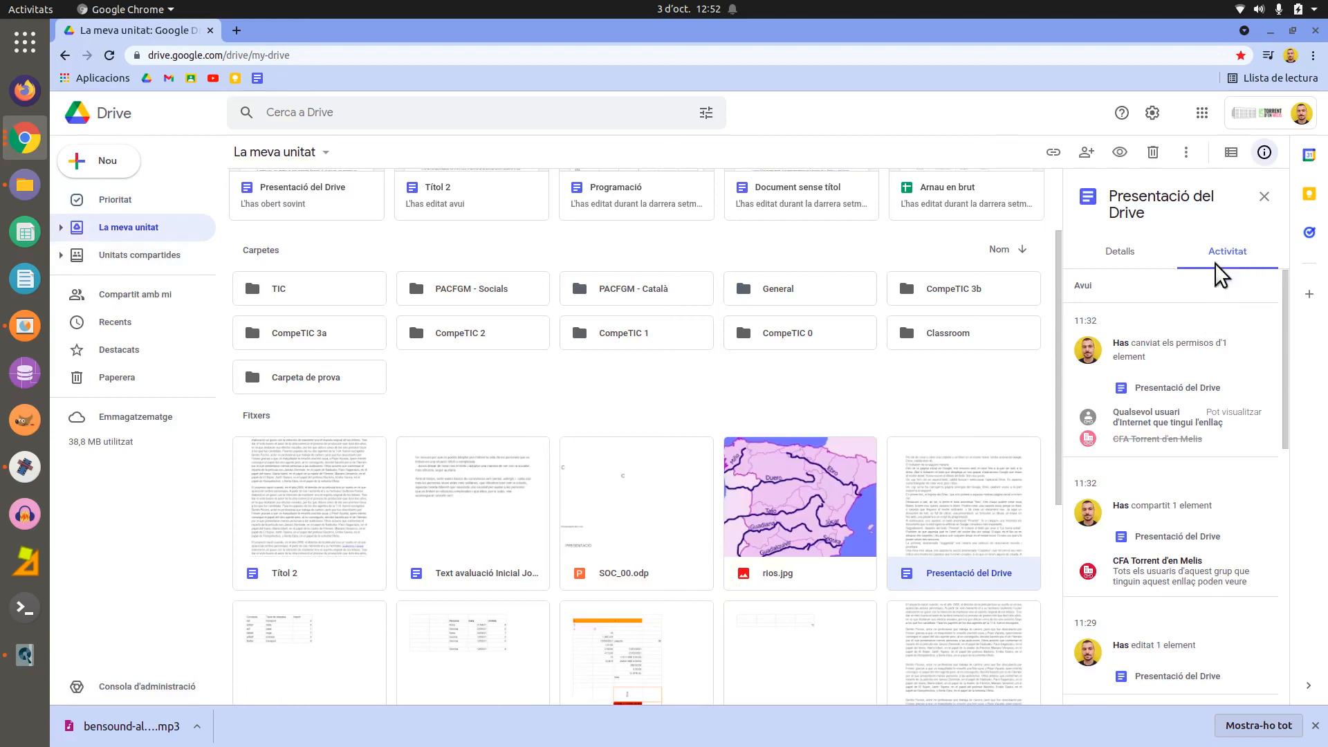
{"action": "left_click", "coordinate": [1134, 253]}
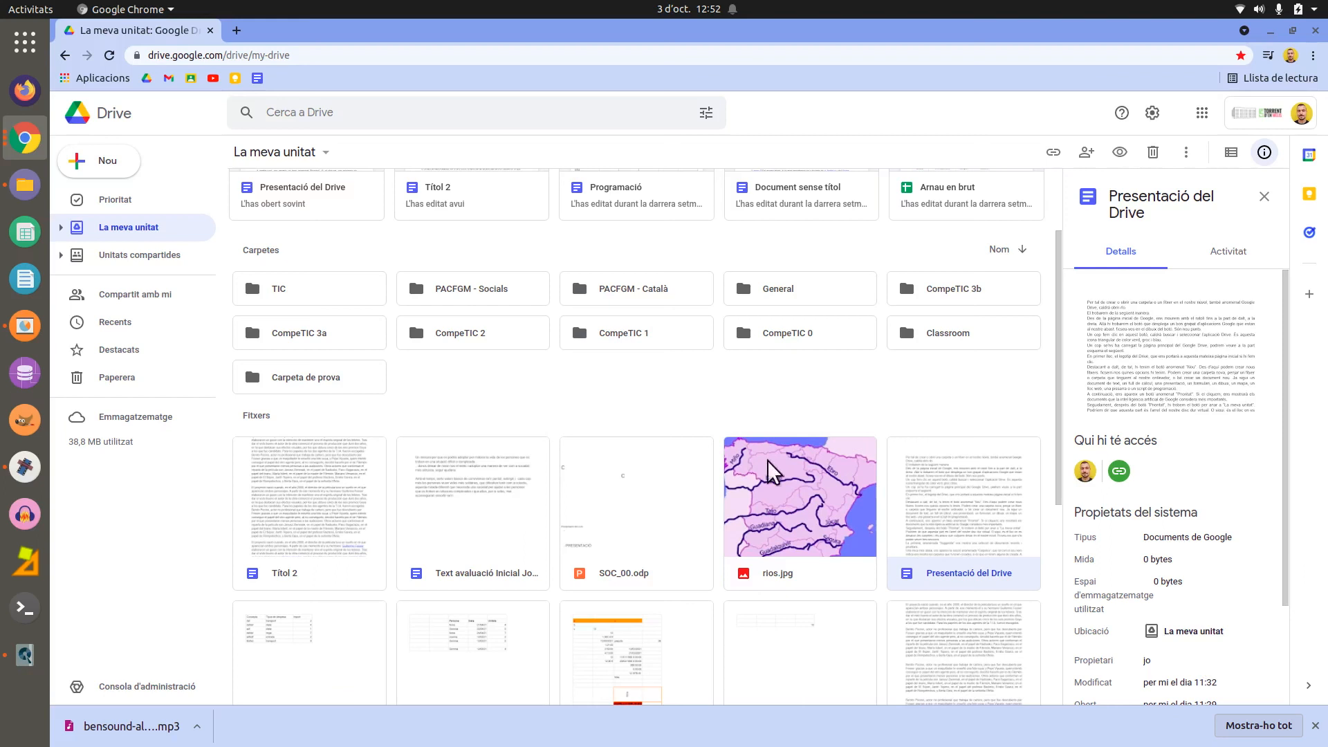
{"action": "scroll", "coordinate": [415, 339], "scroll_direction": "up", "scroll_amount": 3}
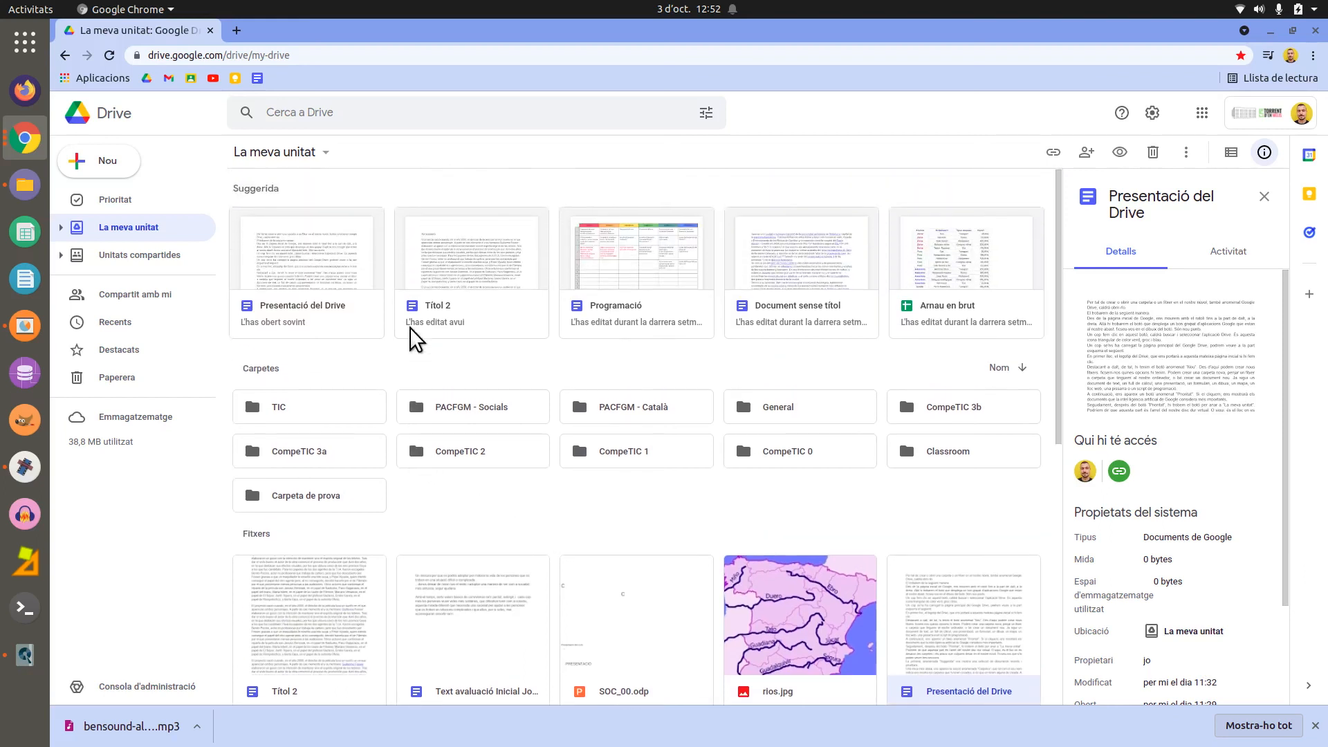
{"action": "right_click", "coordinate": [363, 273]}
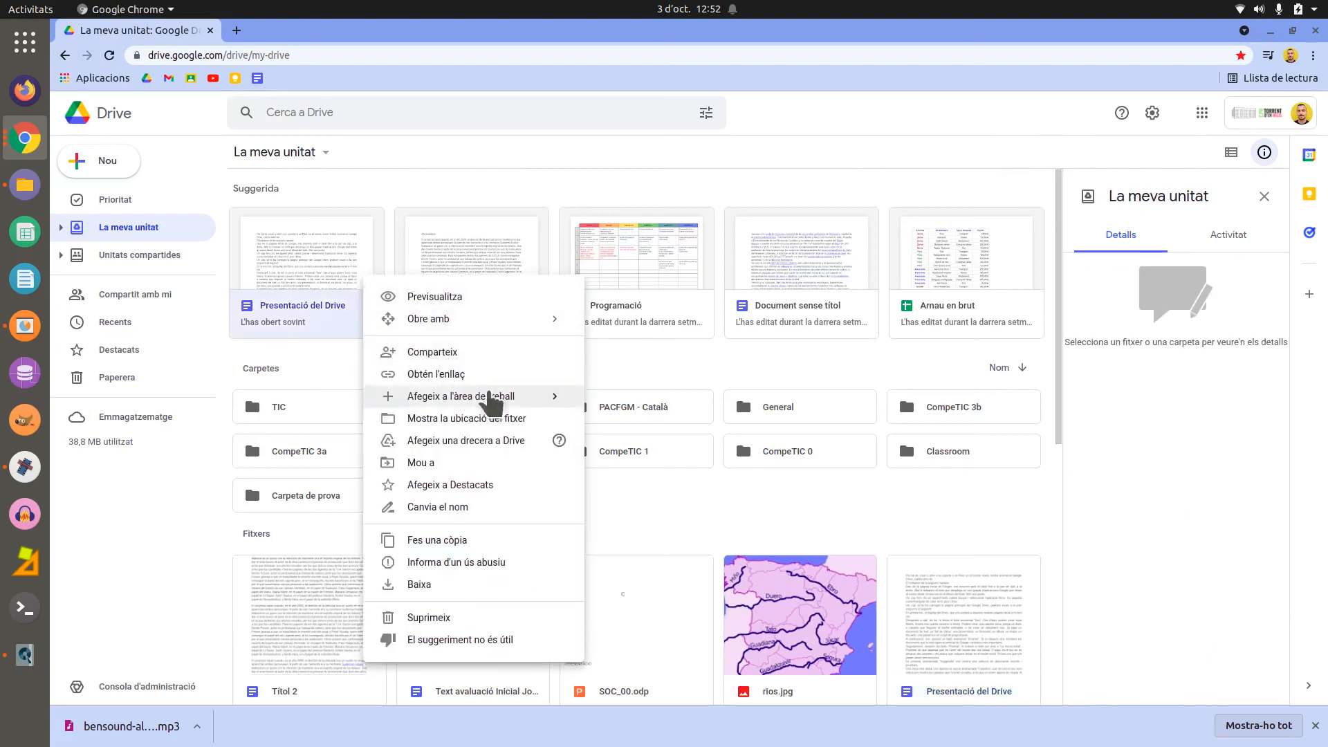
- Add a shortcut to Presentació del Drive in the Classroom folder and verify it there
{"action": "left_click", "coordinate": [529, 446]}
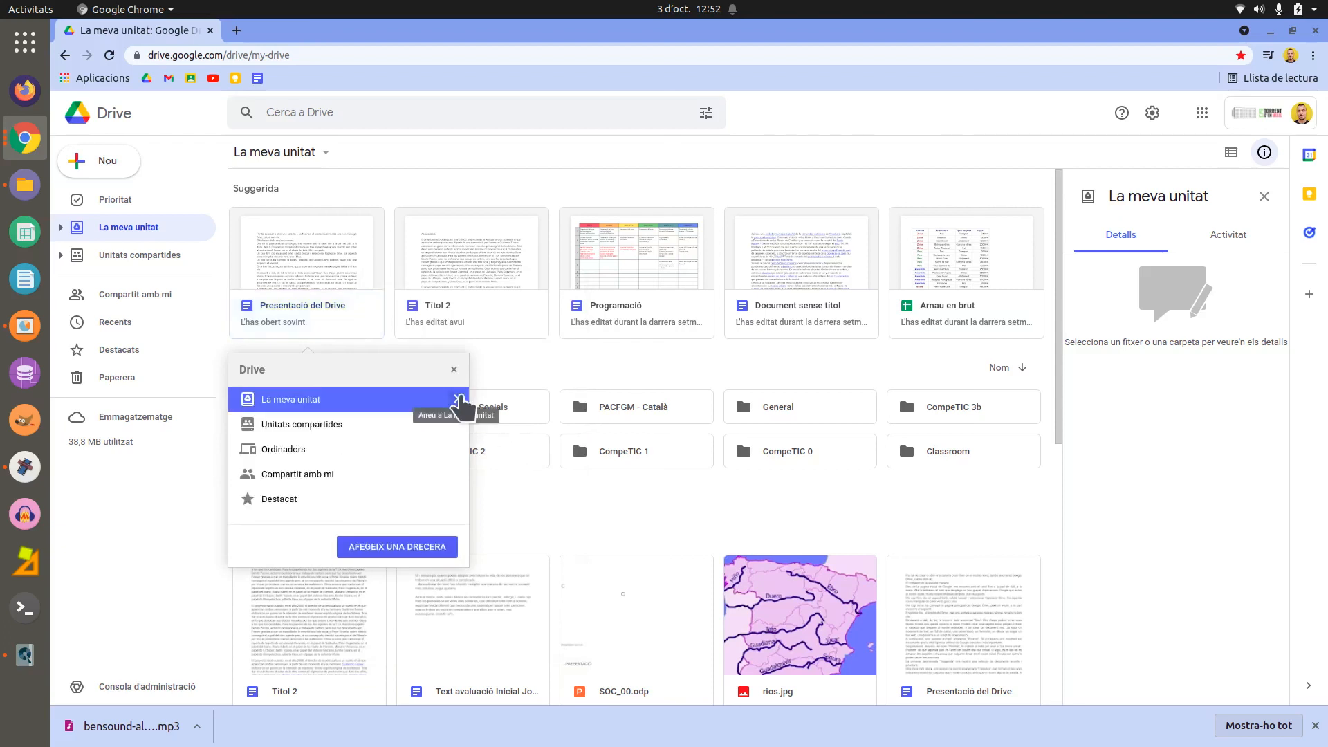
{"action": "left_click", "coordinate": [458, 400]}
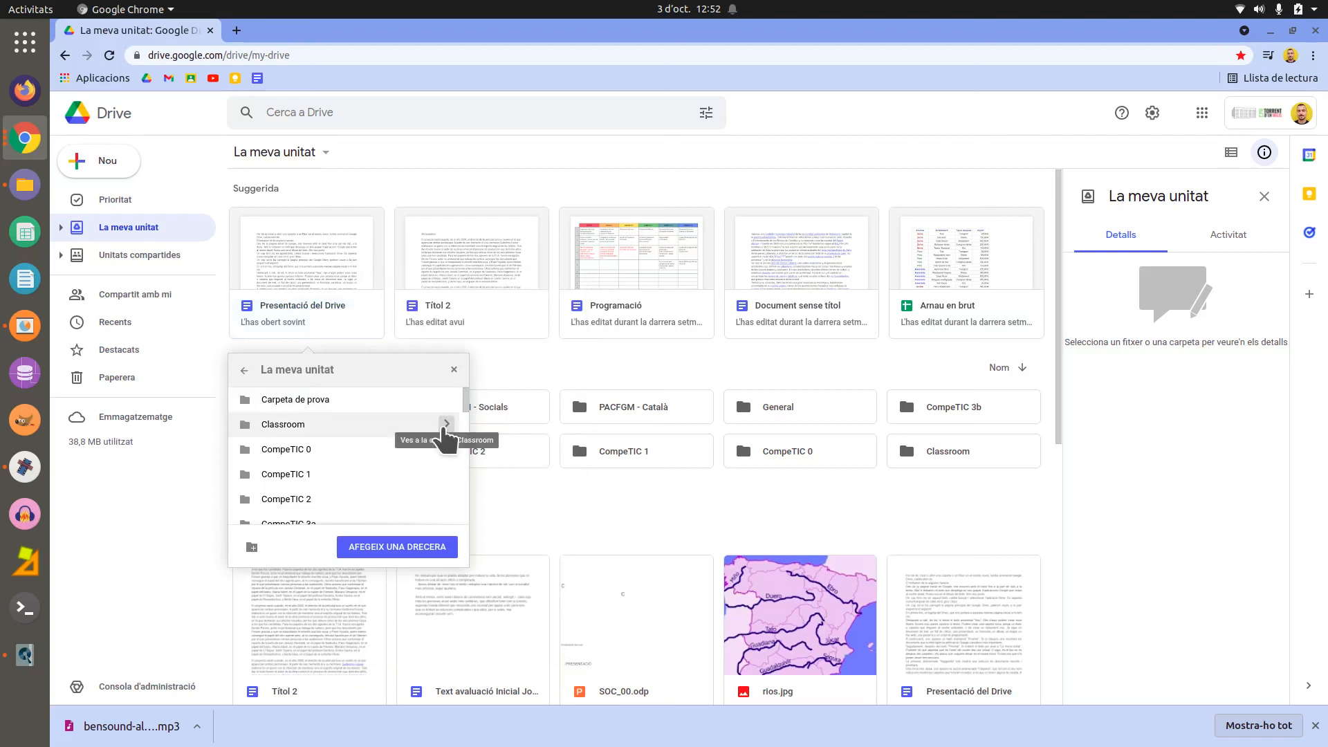
{"action": "left_click", "coordinate": [405, 424]}
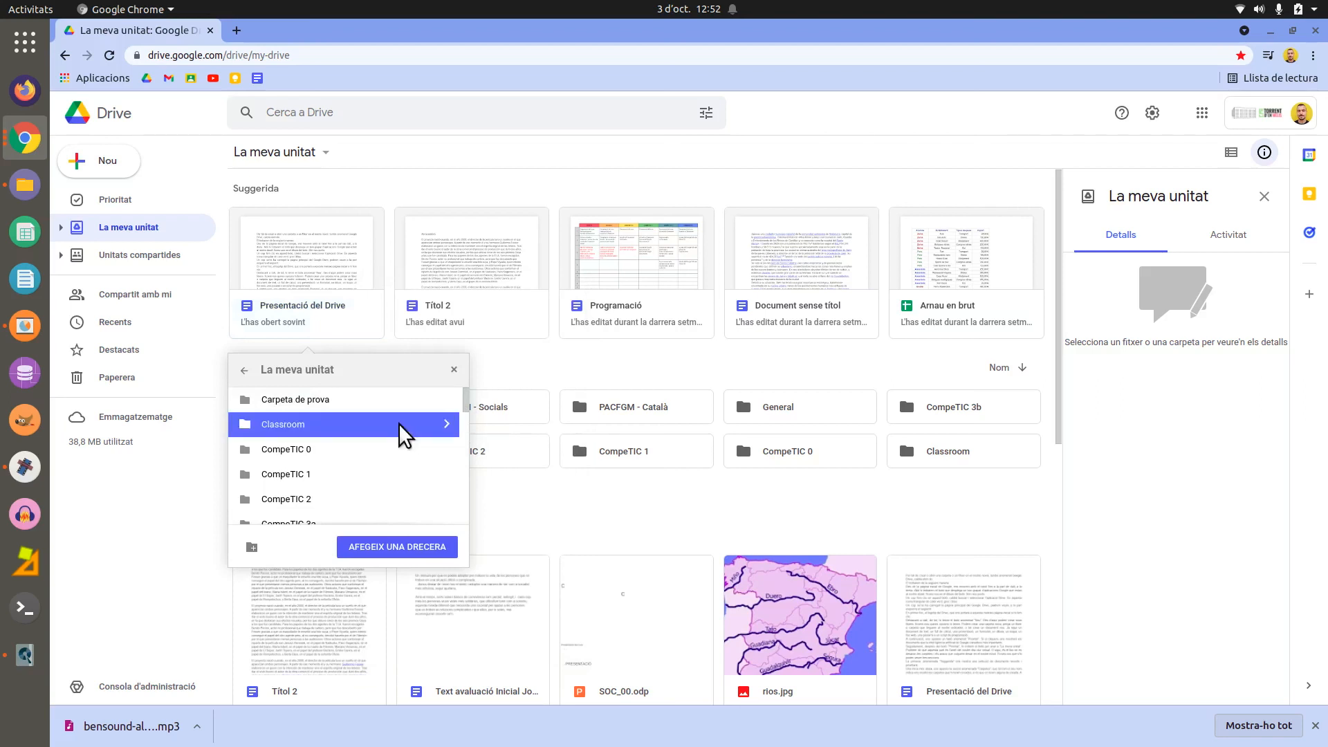
{"action": "left_click", "coordinate": [415, 546]}
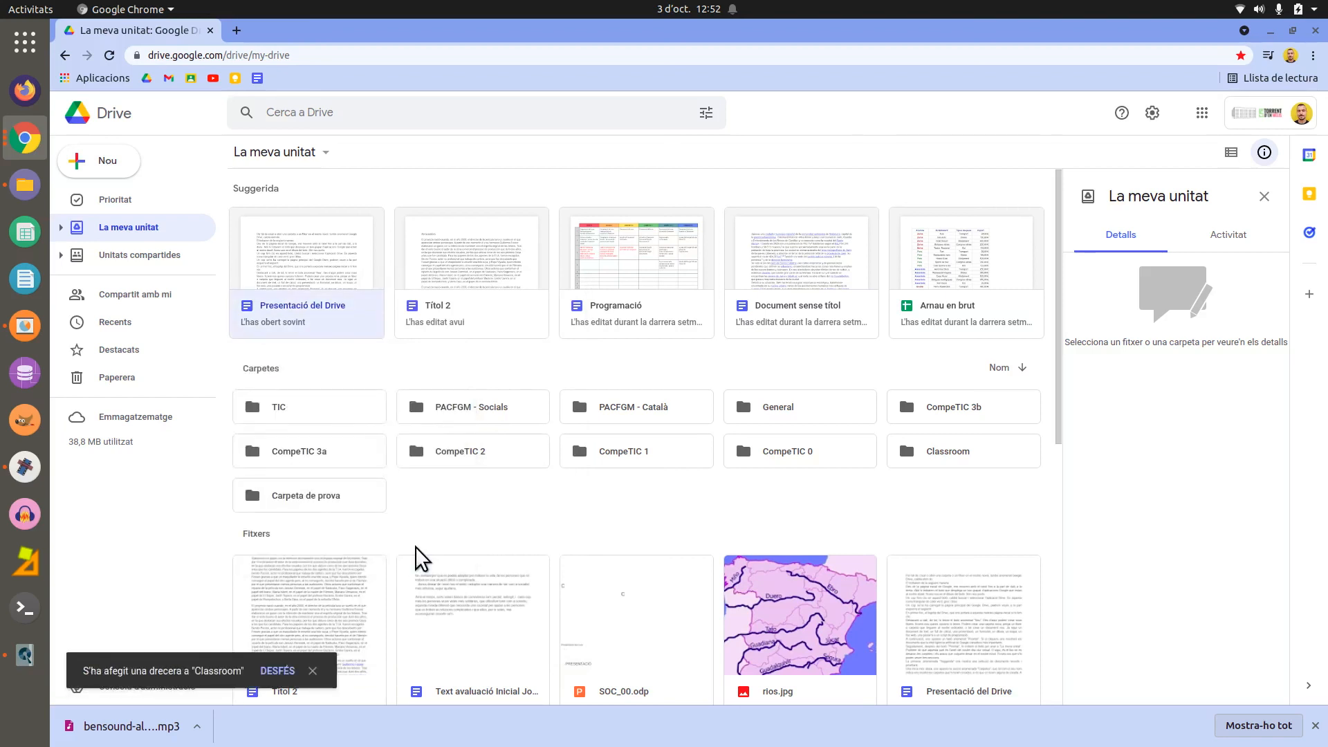
{"action": "left_click", "coordinate": [156, 228]}
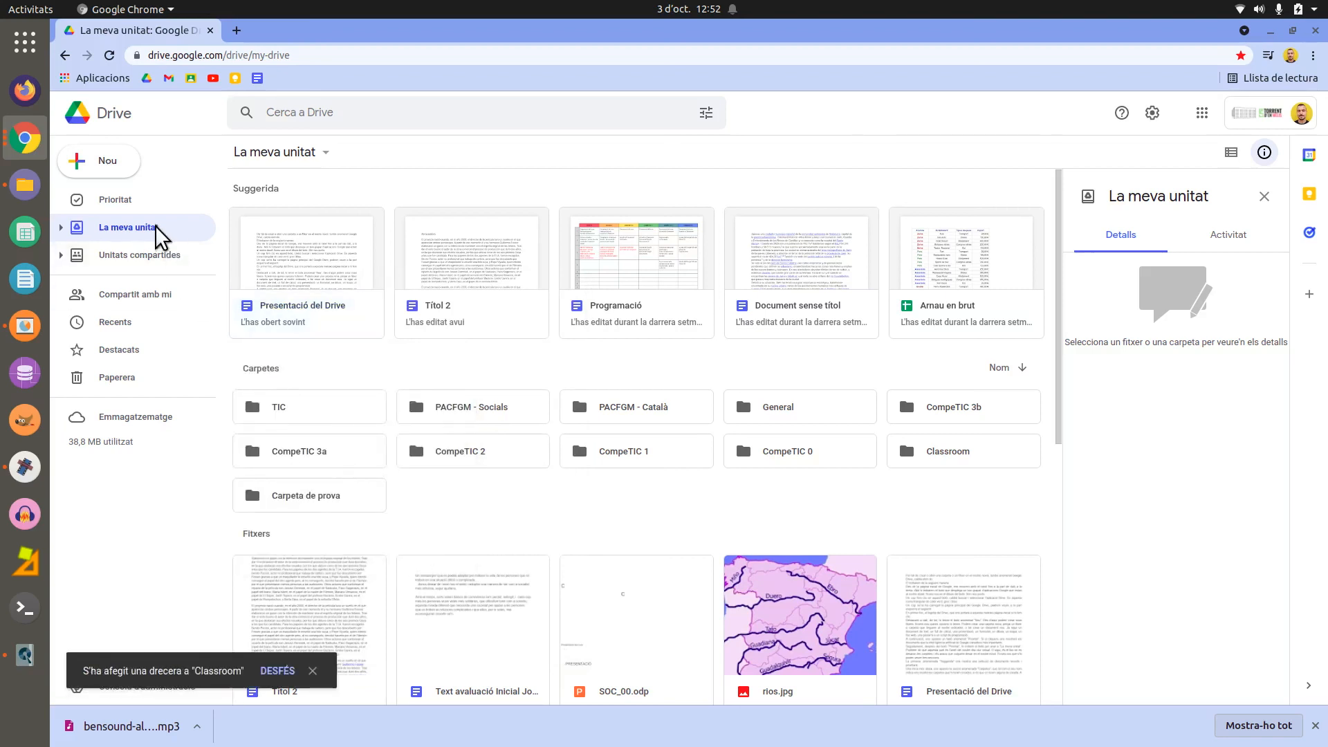
{"action": "double_click", "coordinate": [950, 458]}
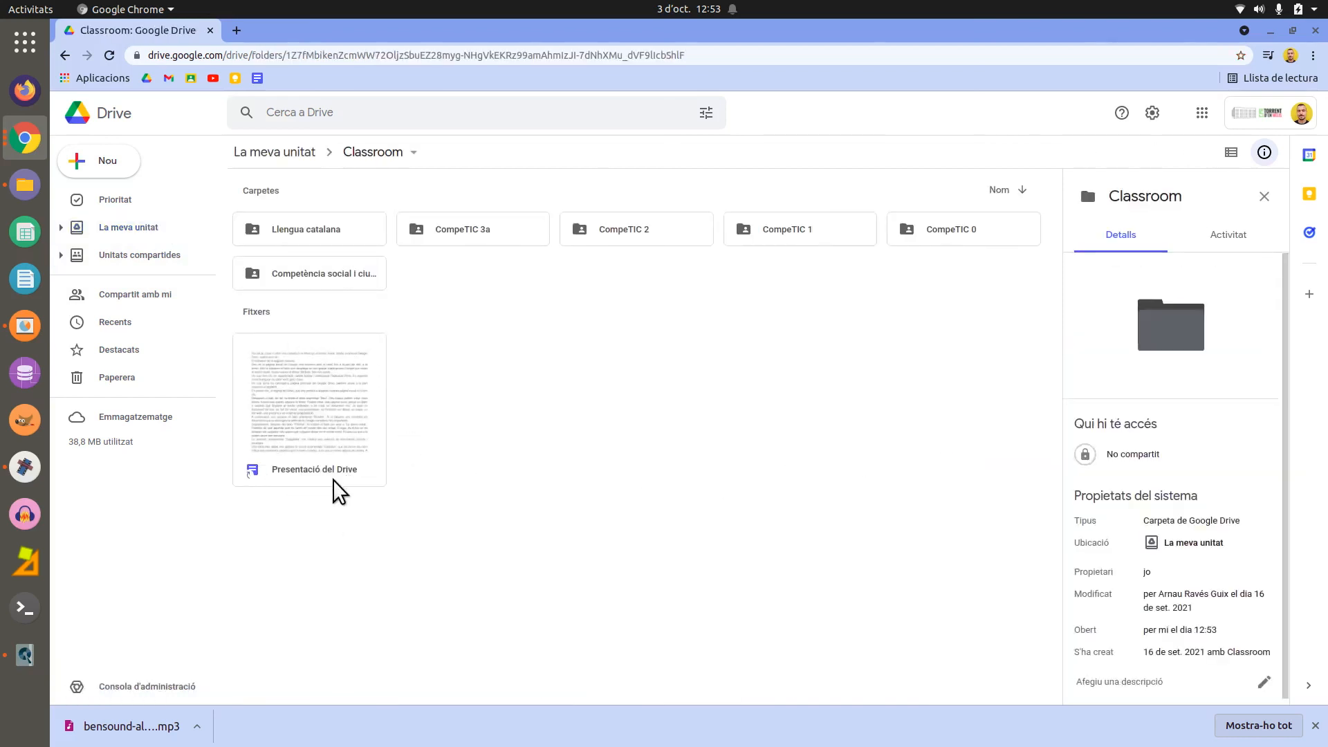
{"action": "key", "text": "alt+Left"}
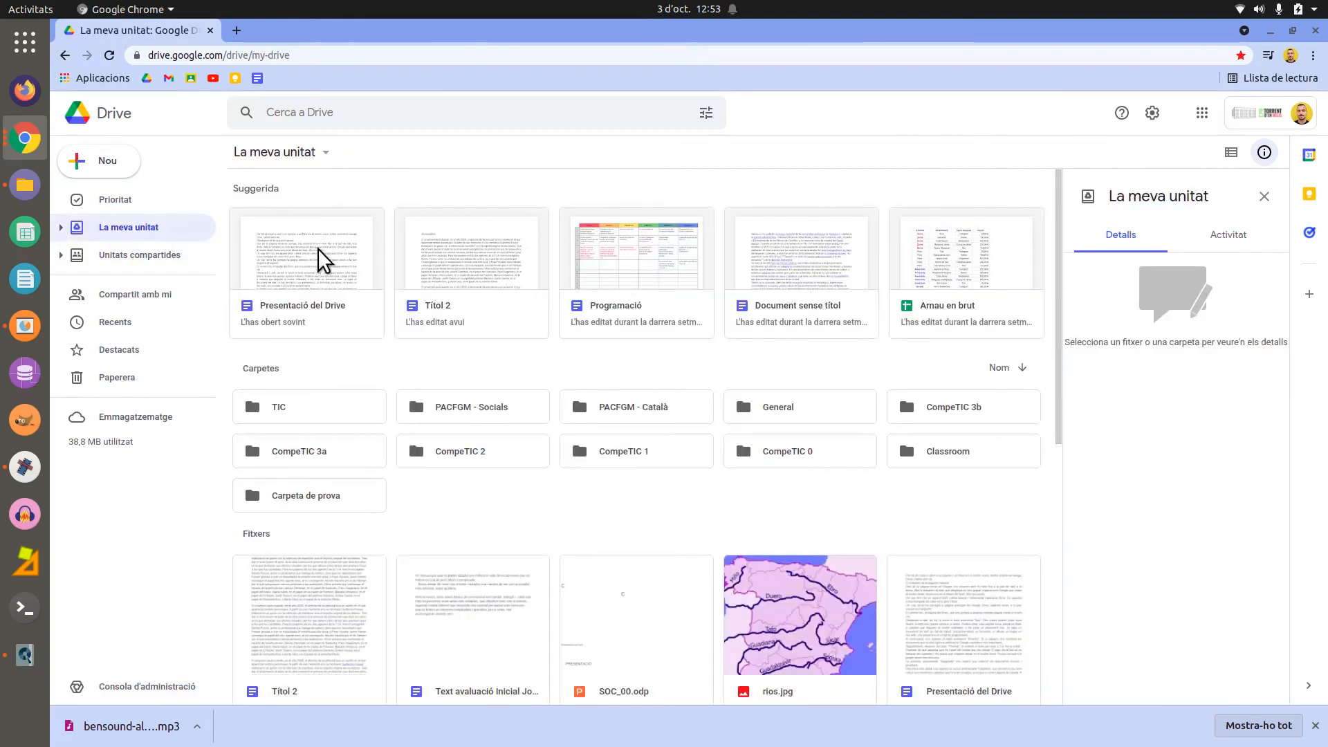
- Browse the move destinations into CompeTIC 0 without moving the file, then start renaming it
{"action": "right_click", "coordinate": [318, 251]}
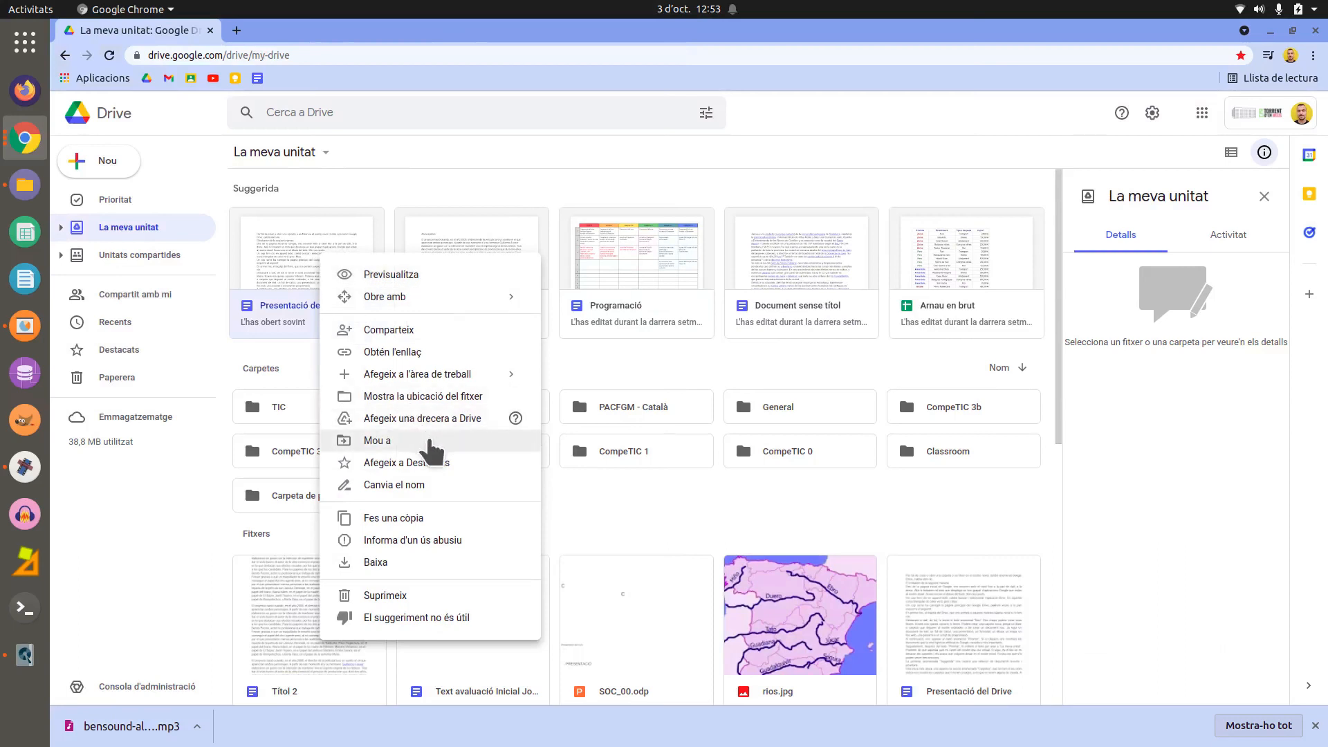
{"action": "left_click", "coordinate": [429, 441]}
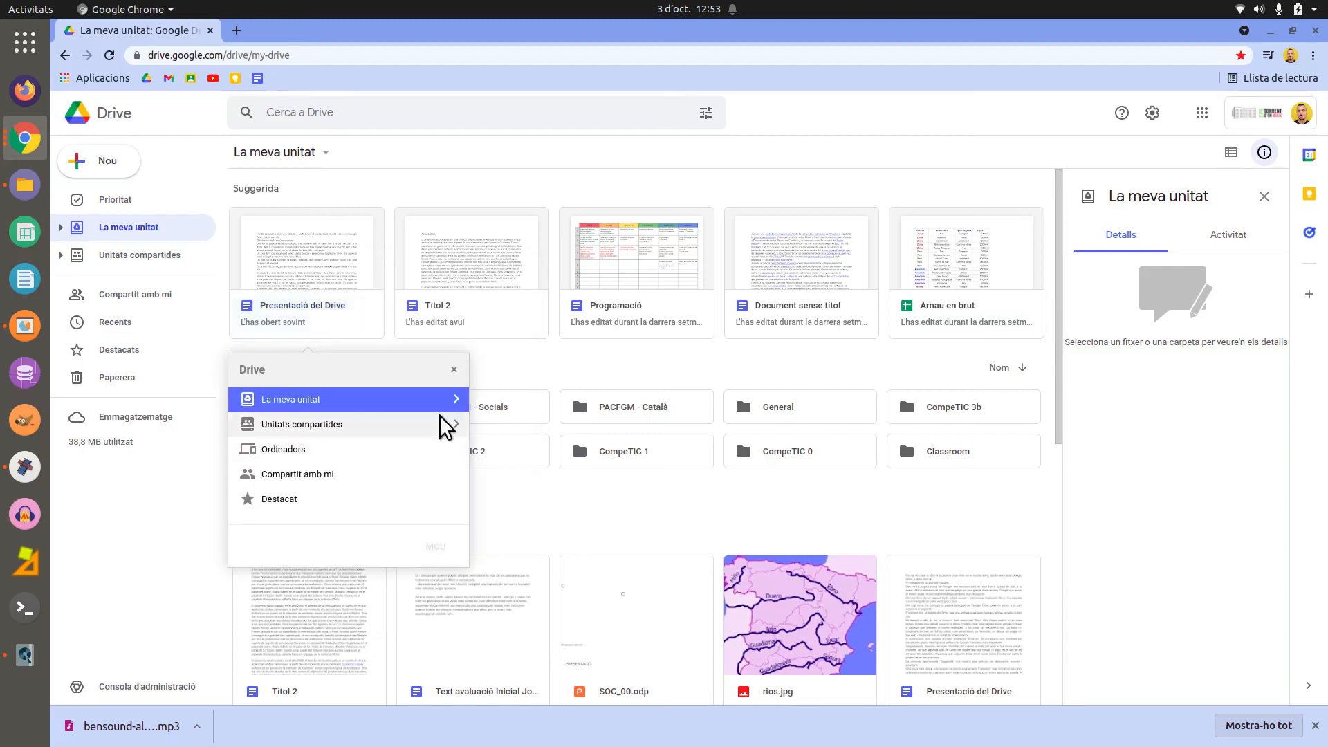
{"action": "left_click", "coordinate": [456, 399]}
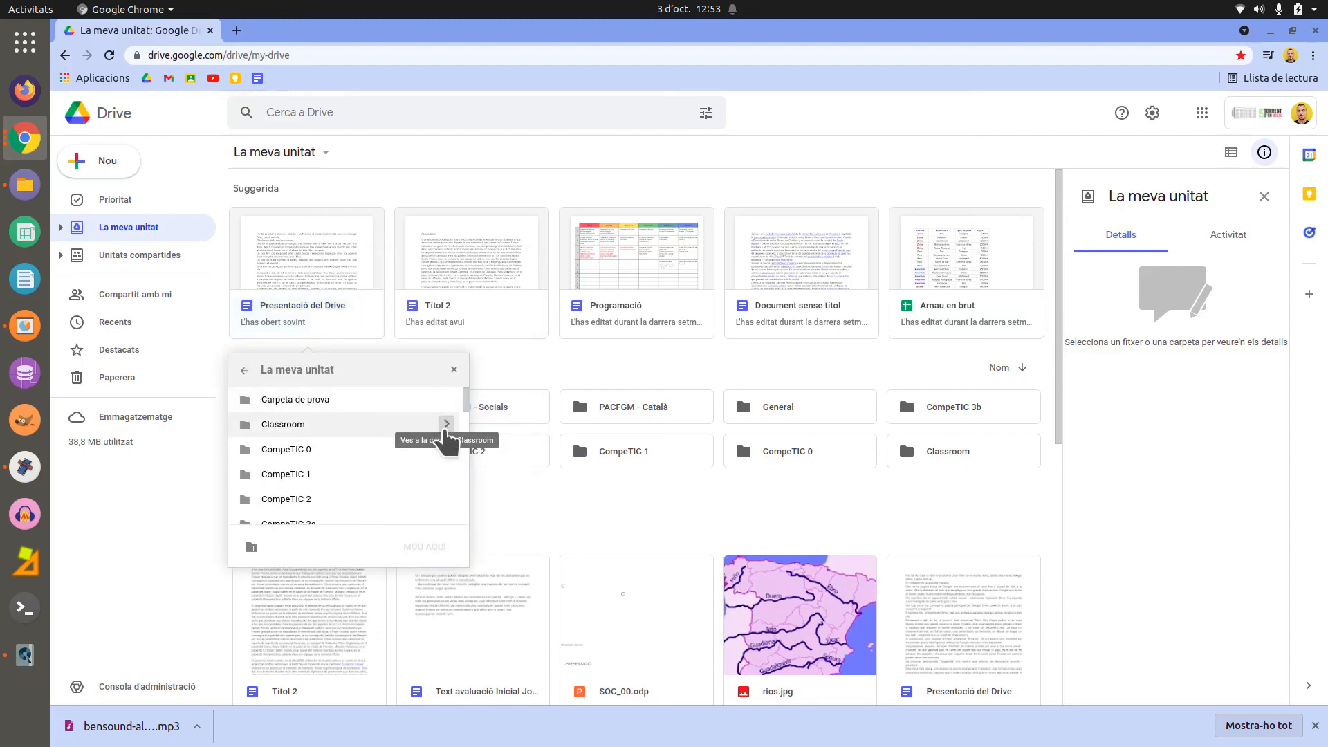
{"action": "left_click", "coordinate": [447, 450]}
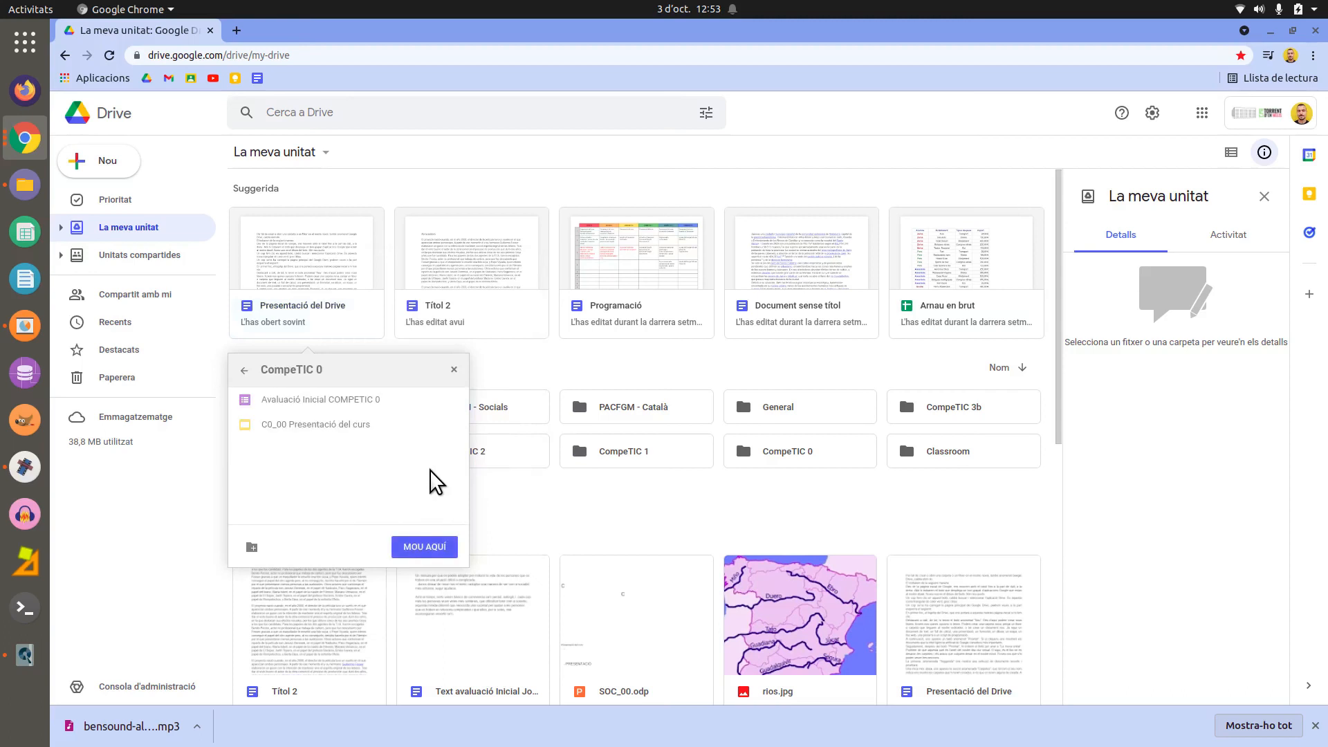
{"action": "left_click", "coordinate": [454, 370]}
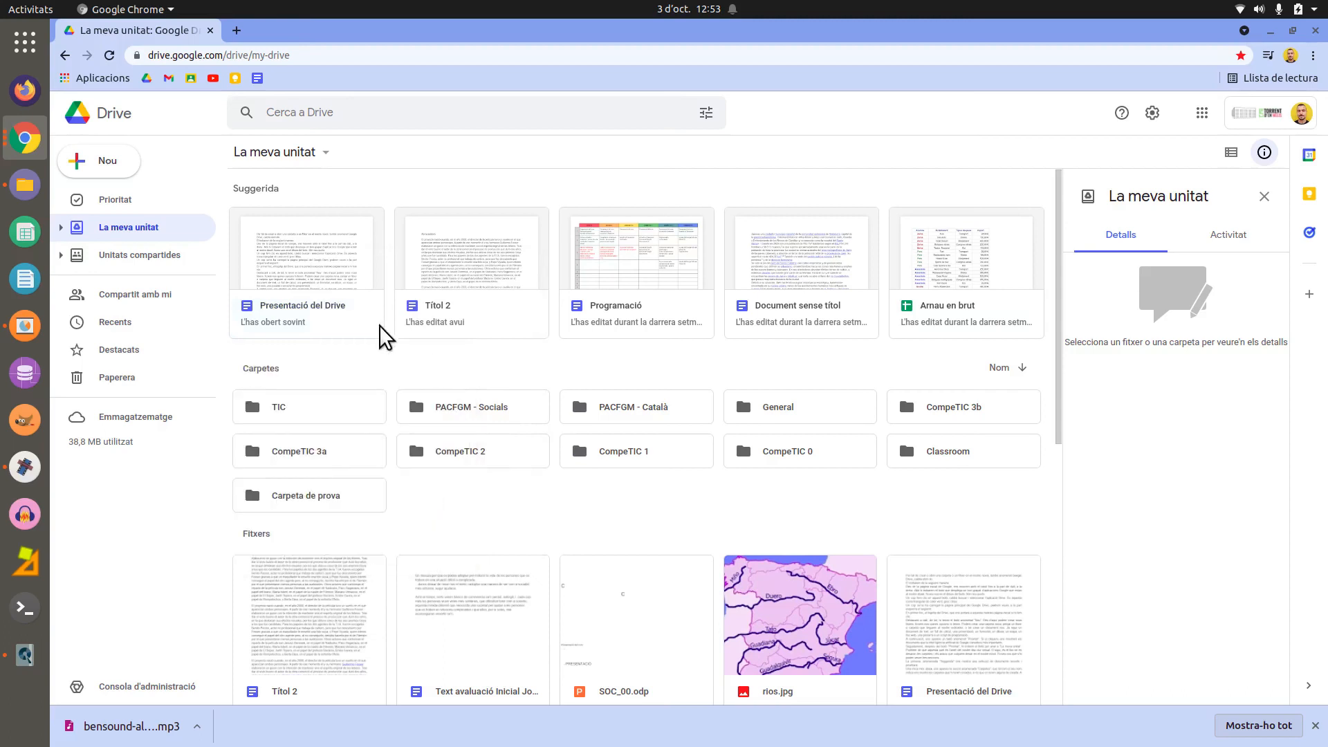
{"action": "right_click", "coordinate": [346, 276]}
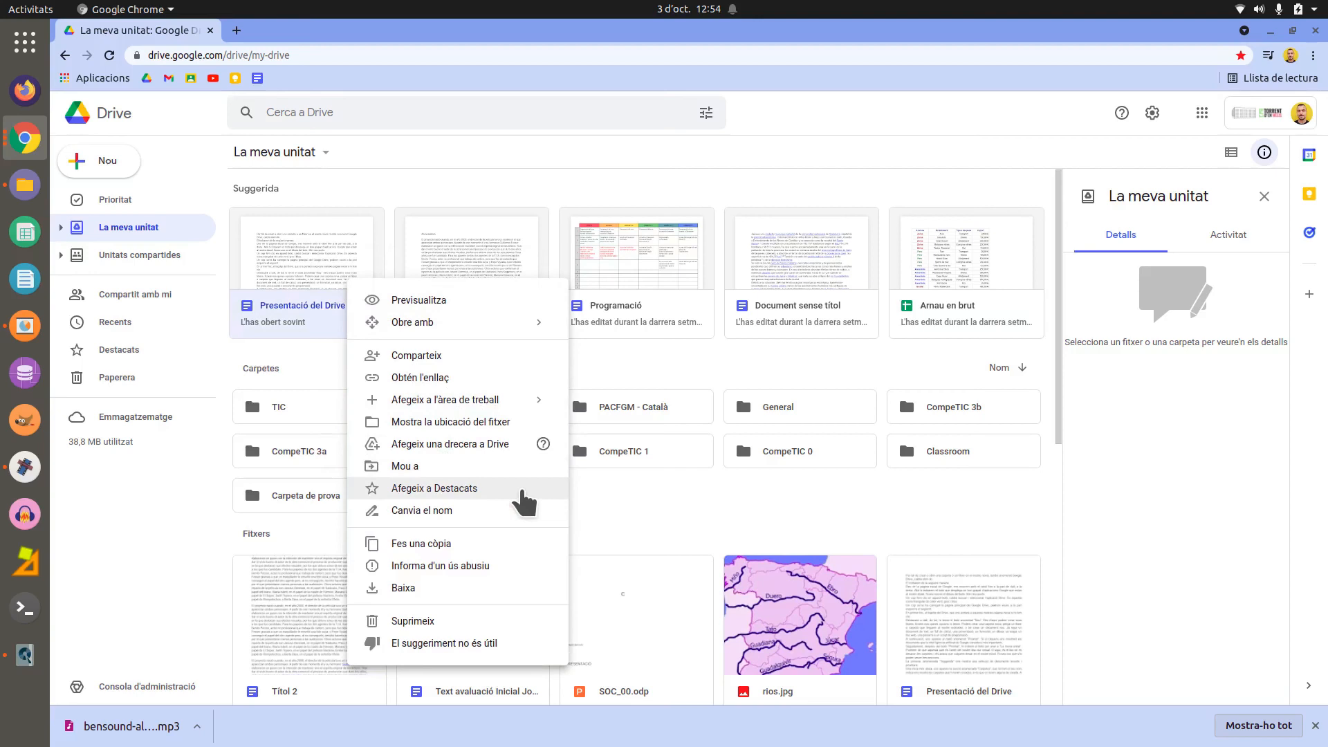
{"action": "left_click", "coordinate": [529, 512]}
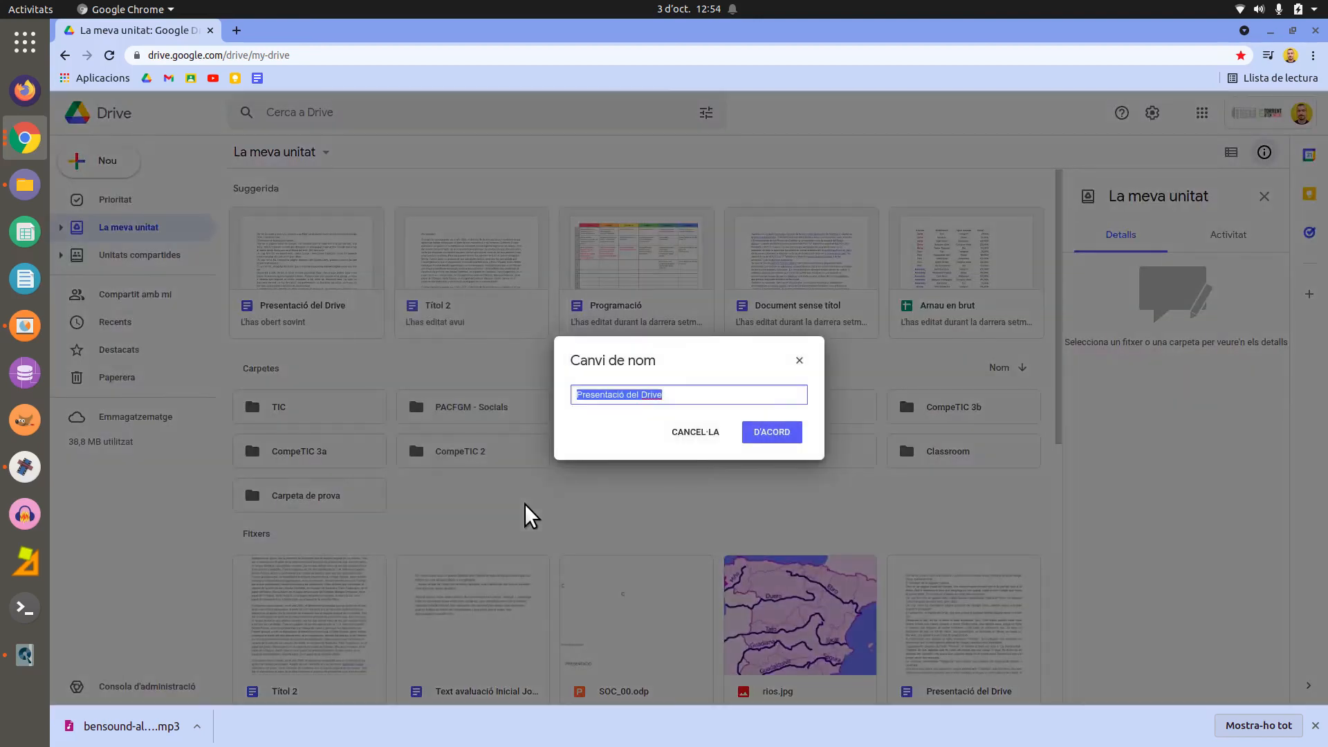
- Keep the name Presentació del Drive, then download the file as a Word .docx
{"action": "left_click", "coordinate": [701, 392]}
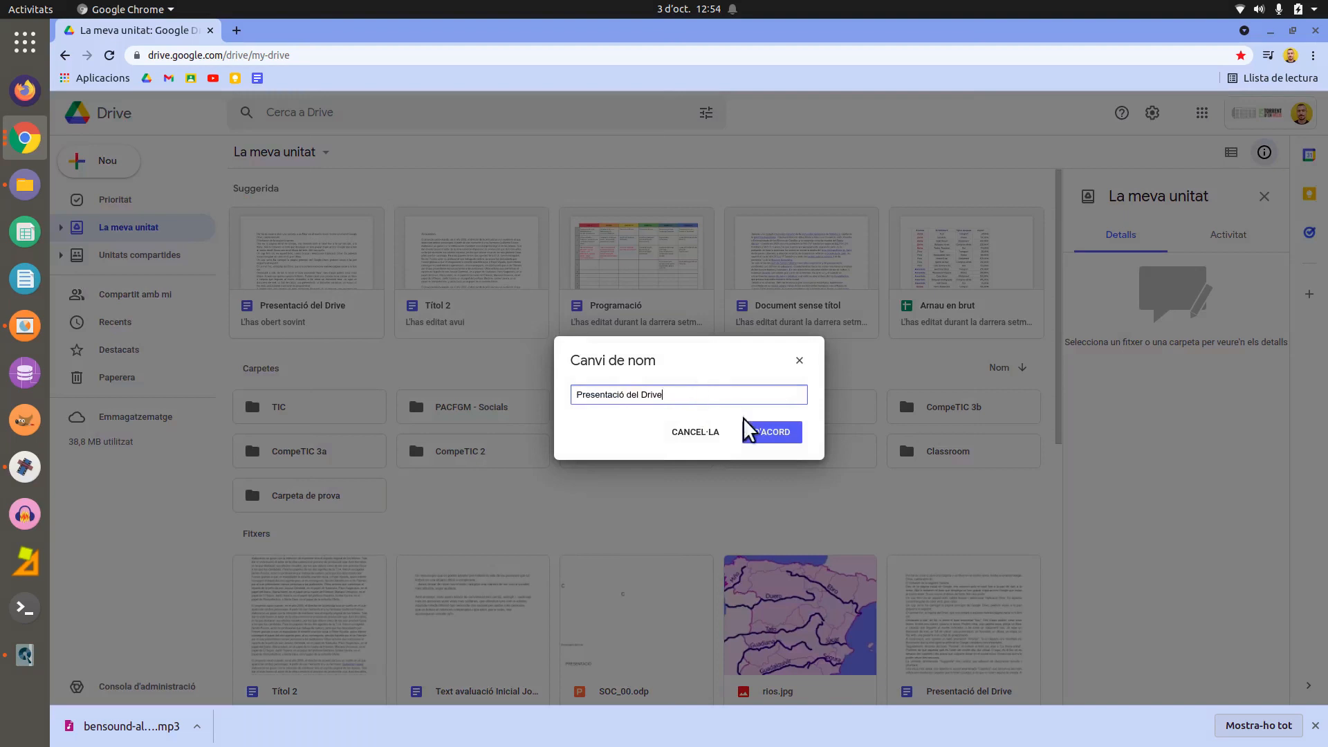
{"action": "left_click", "coordinate": [761, 432]}
{"action": "right_click", "coordinate": [341, 263]}
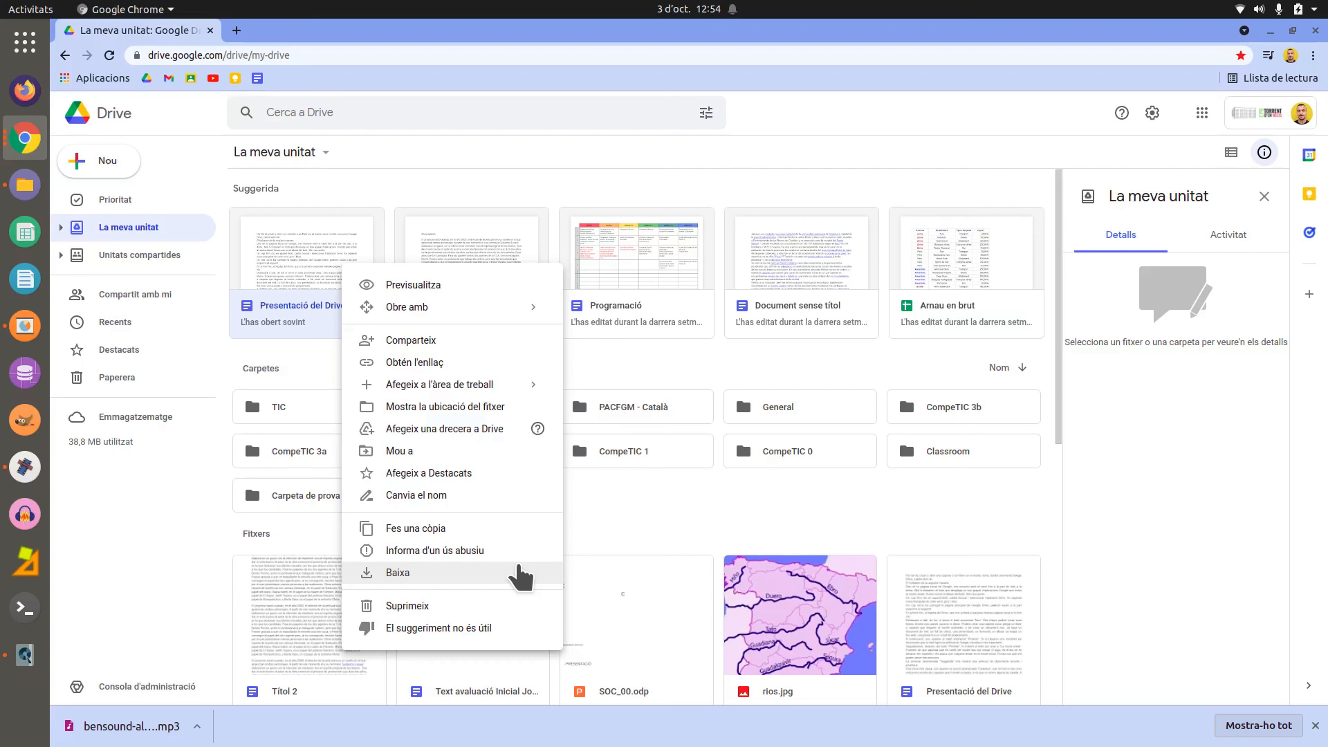
{"action": "left_click", "coordinate": [520, 575]}
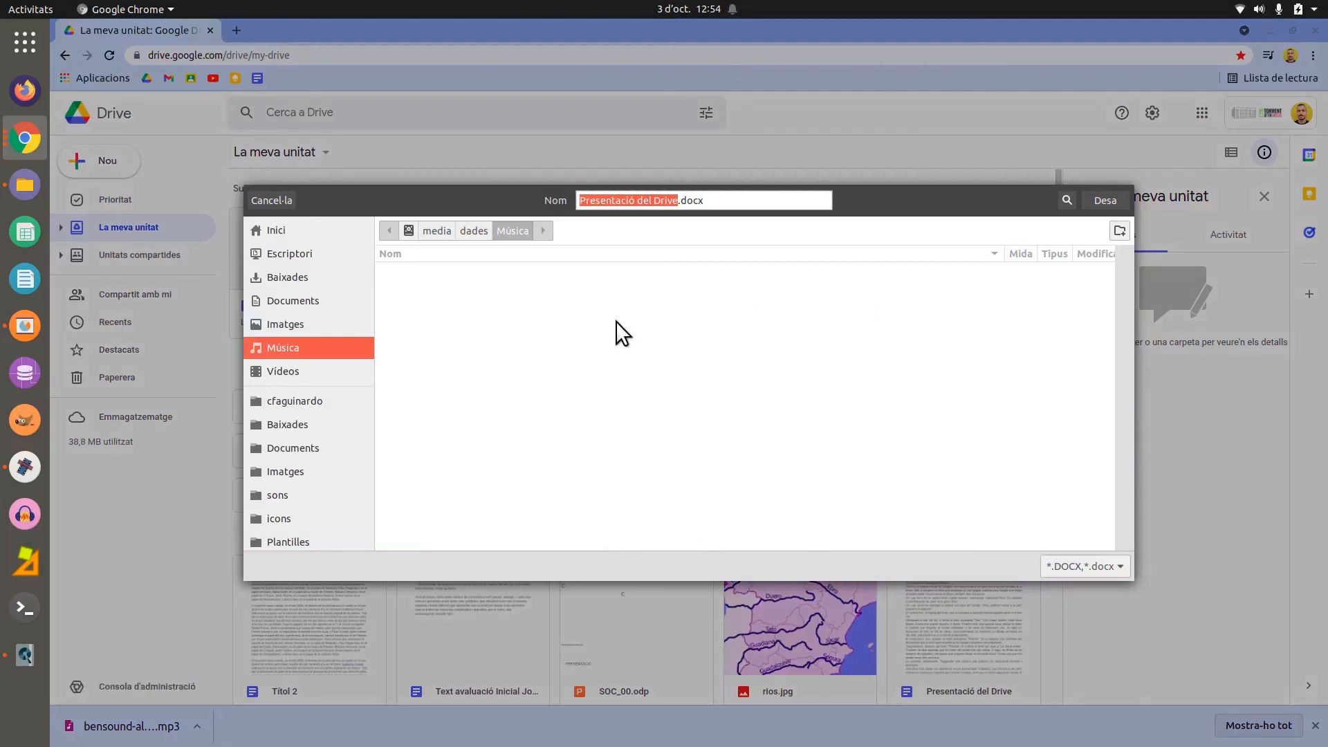
{"action": "left_click", "coordinate": [293, 198]}
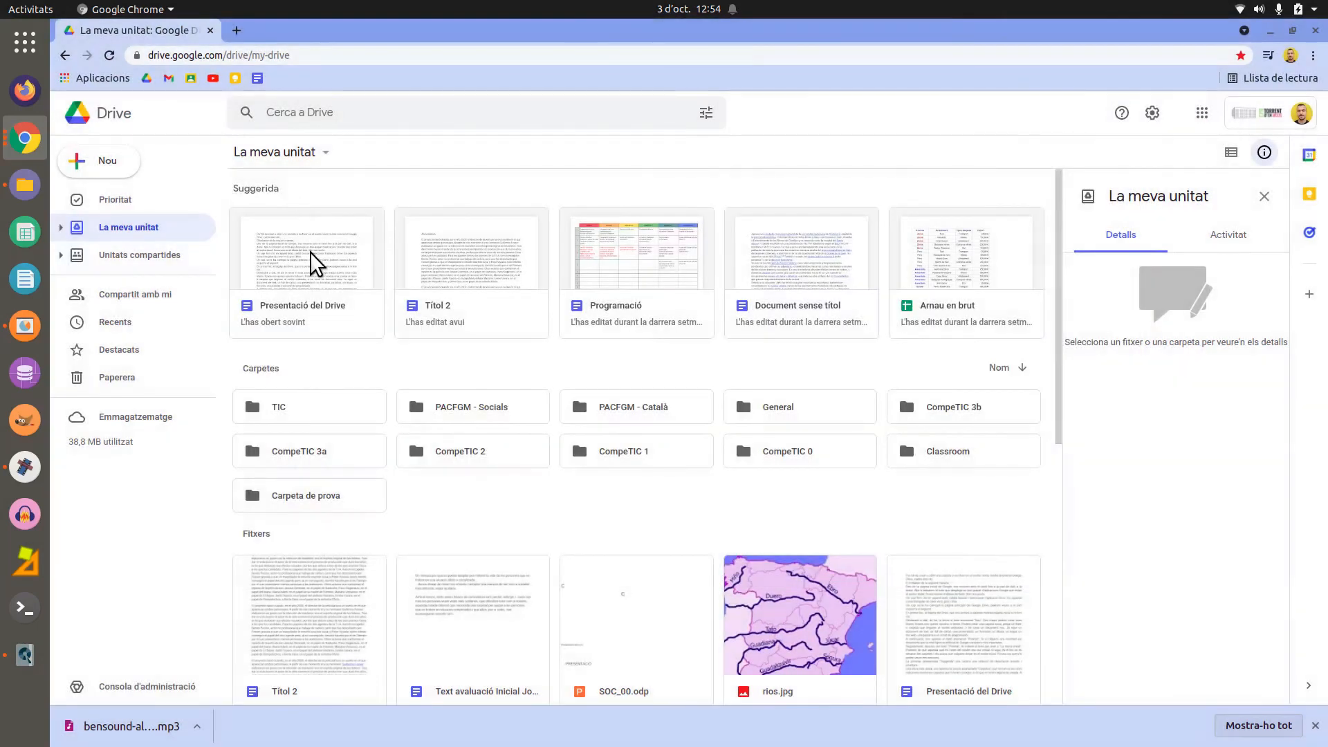
{"action": "right_click", "coordinate": [310, 252]}
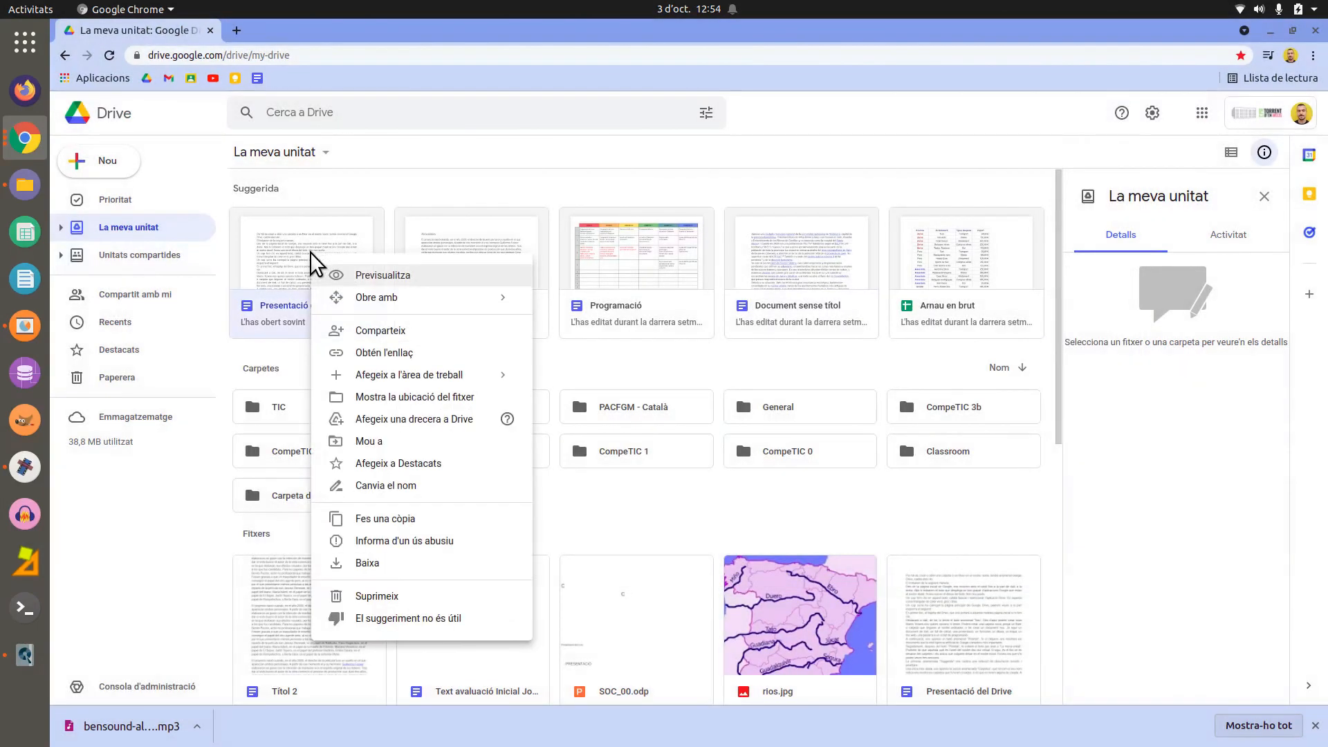
{"action": "left_click", "coordinate": [488, 616]}
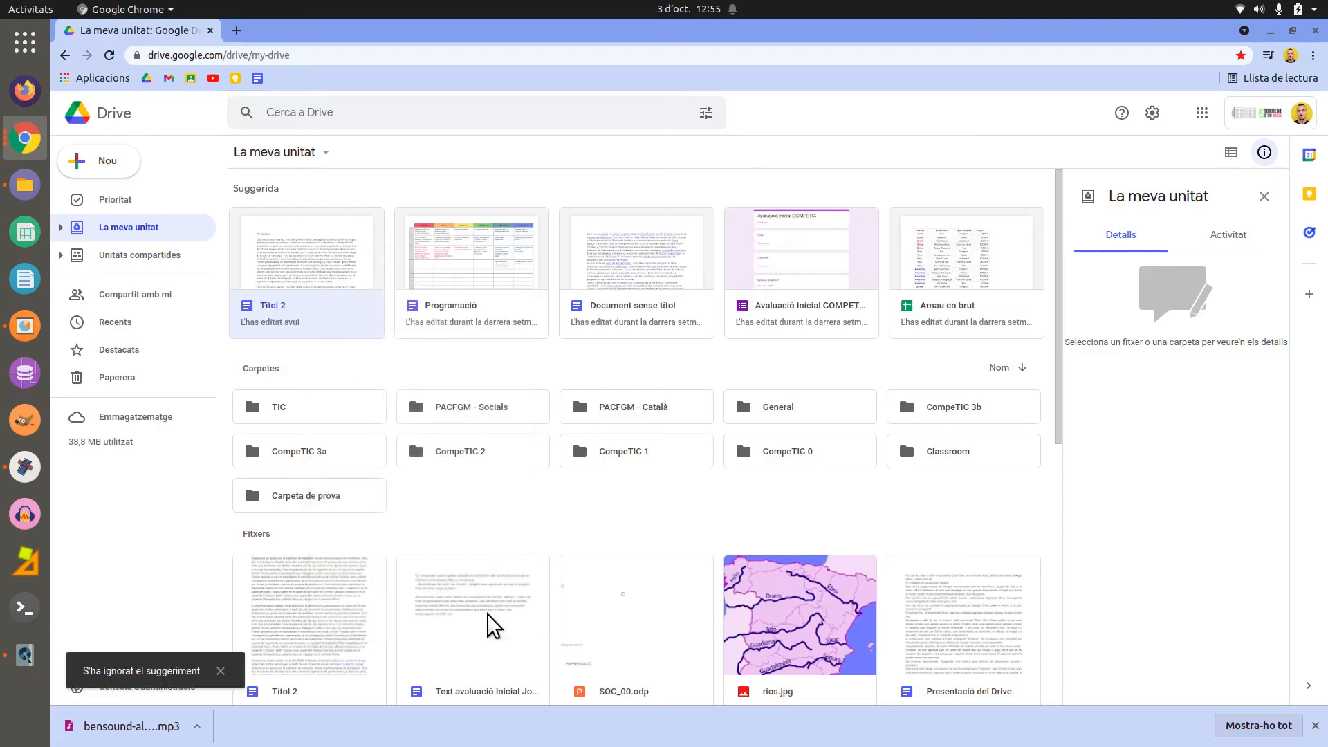
- Mark the Títol 2 suggestion as 'El suggeriment no és útil' to drop it
{"action": "right_click", "coordinate": [334, 263]}
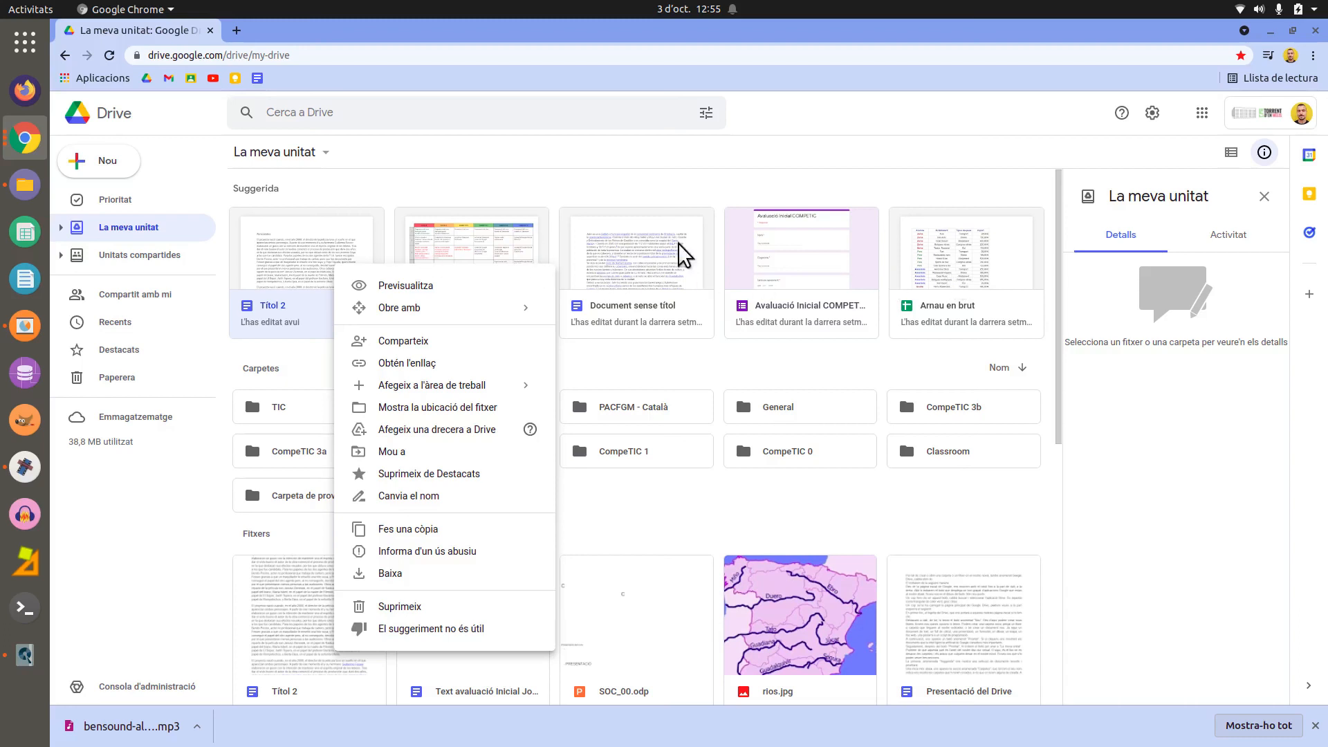
{"action": "left_click", "coordinate": [520, 630]}
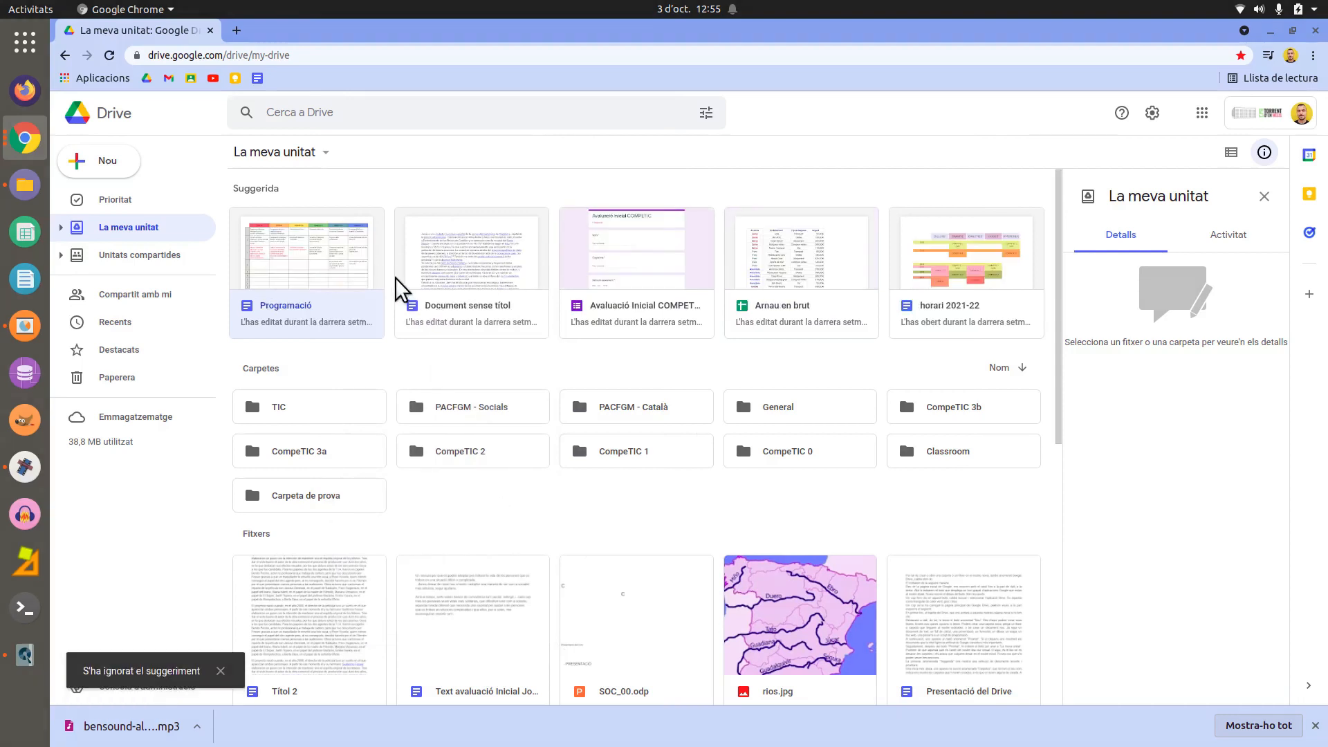